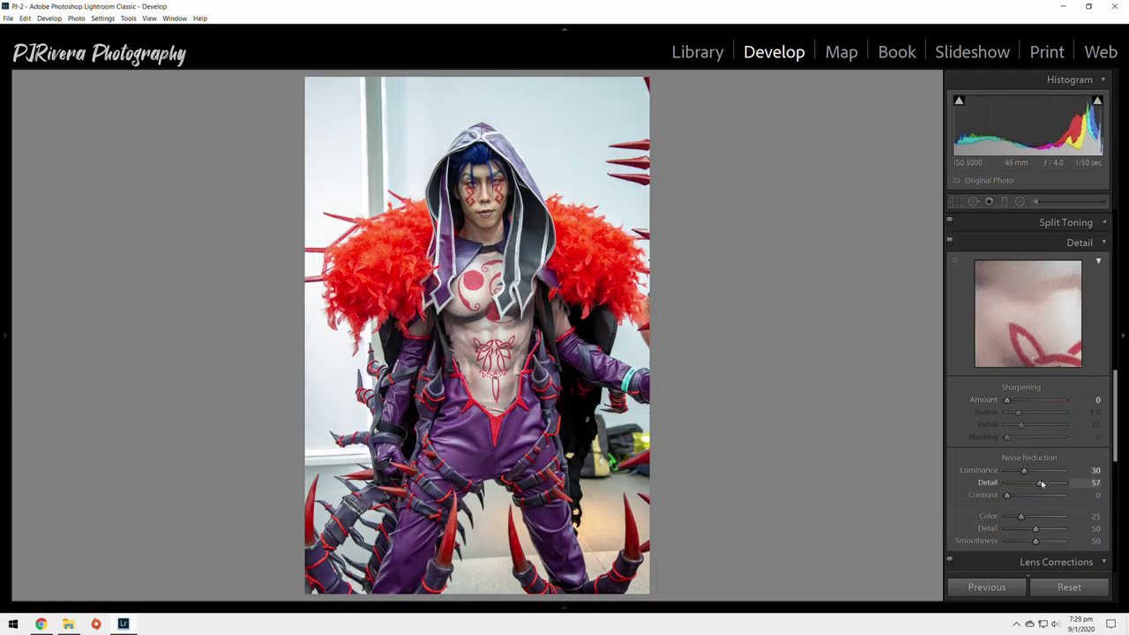
Step: Send the noise-reduced portrait from Lightroom Classic to Photoshop via Edit in Adobe Photoshop
scroll(1032, 459, "down", 2)
right_click(576, 257)
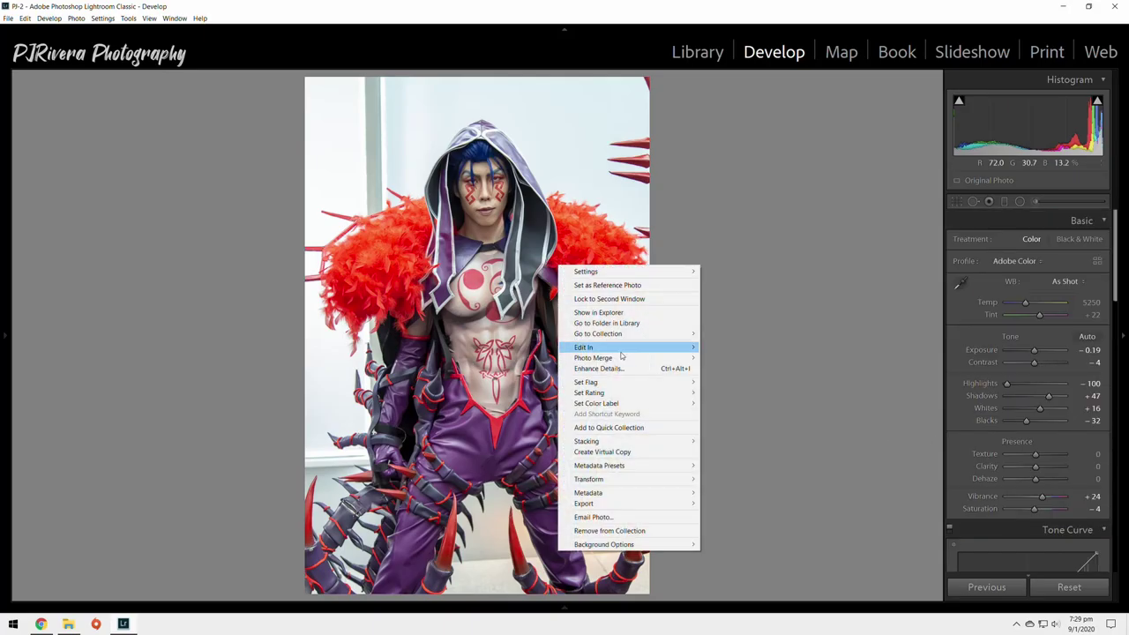
left_click(741, 346)
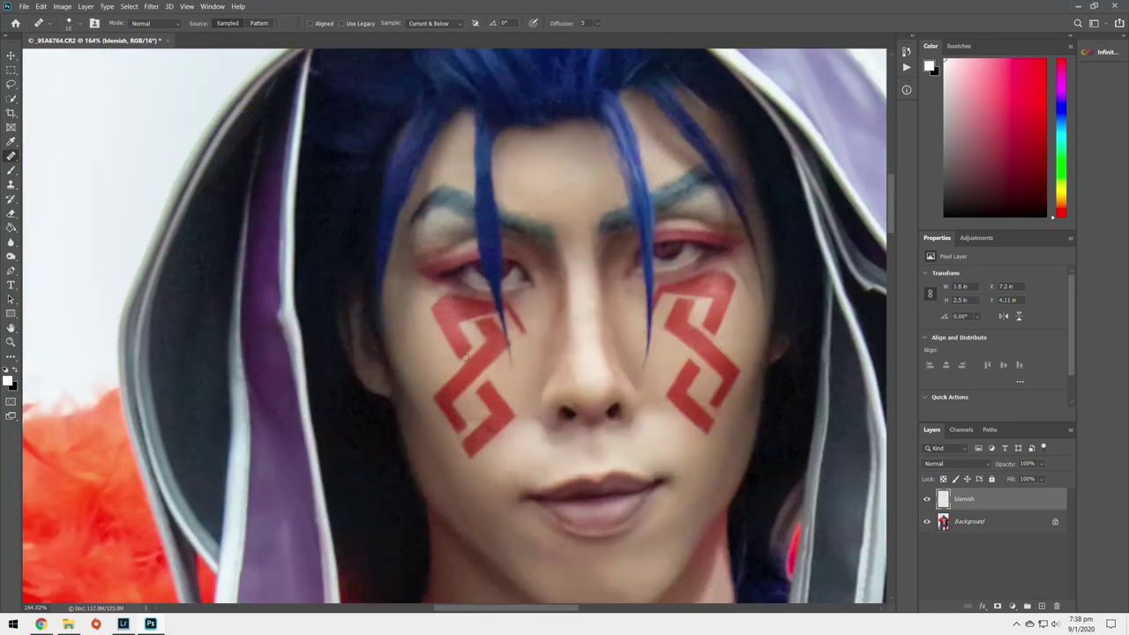
Step: Use the Clone Stamp to cover the pale fleck on the collar tip below the neck
scroll(465, 356, "up", 5)
scroll(502, 431, "down", 2)
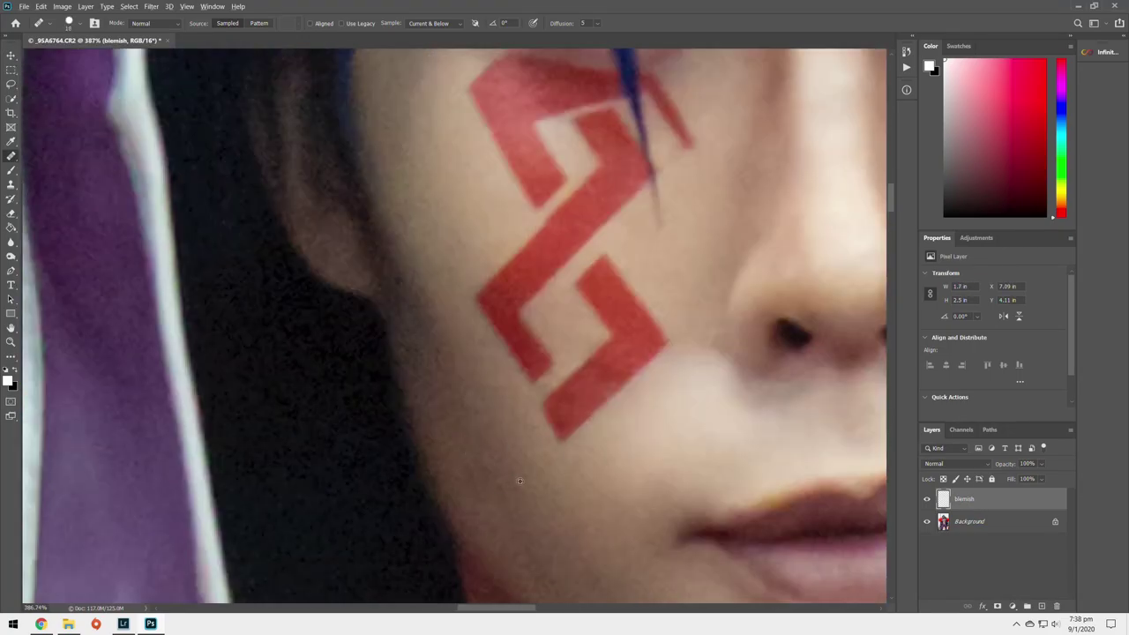
scroll(519, 481, "down", 5)
scroll(449, 428, "up", 5)
scroll(517, 504, "right", 3)
scroll(475, 409, "down", 6)
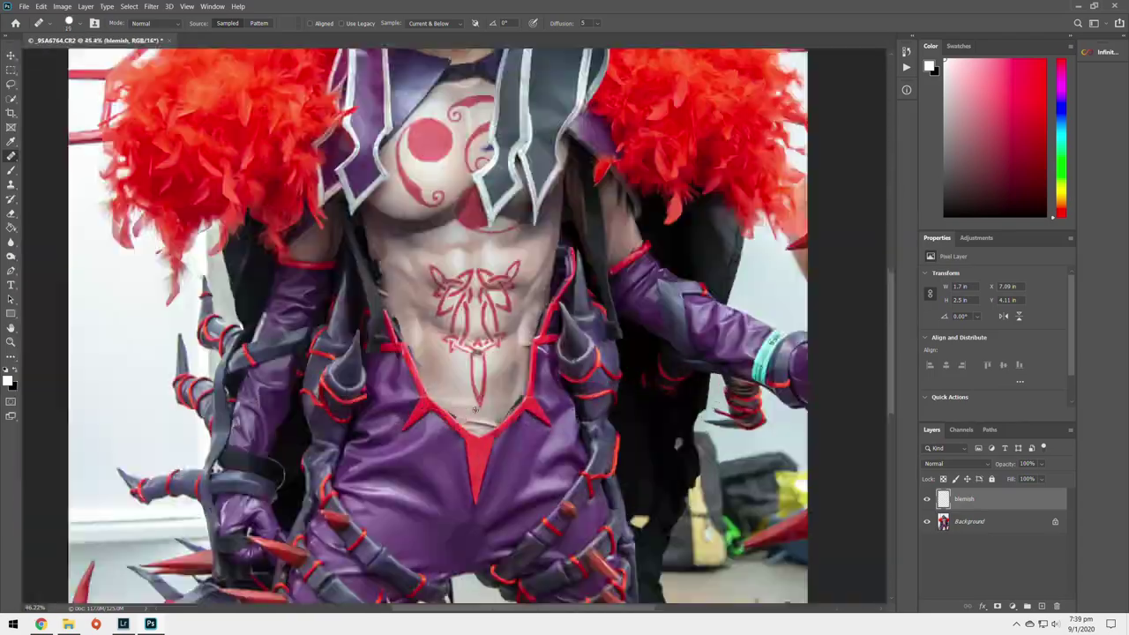
scroll(441, 265, "up", 8)
scroll(397, 309, "up", 2)
scroll(371, 336, "up", 2)
key("s")
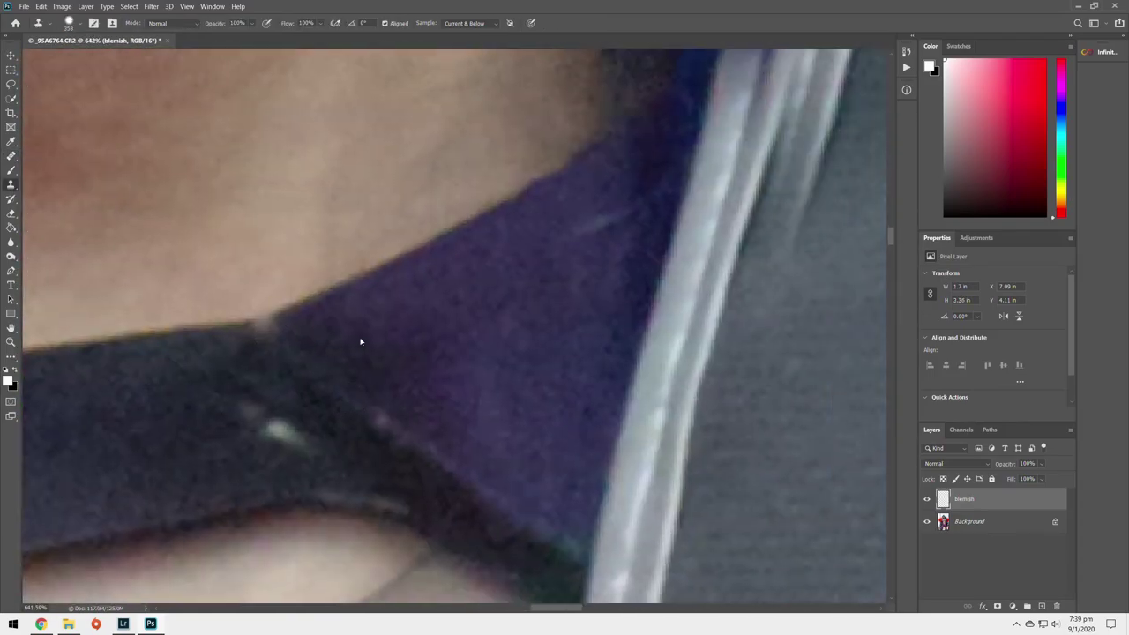
scroll(360, 342, "up", 2)
scroll(338, 365, "up", 2)
left_click(10, 156)
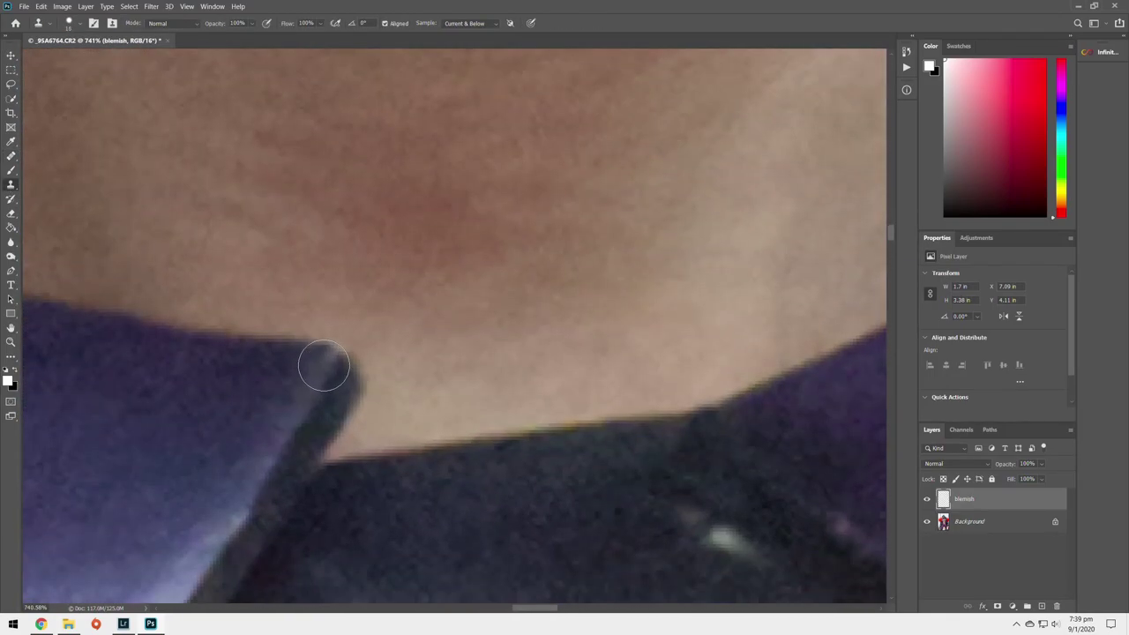
Step: Return to the Healing Brush and inspect the neck and collar area
scroll(324, 366, "down", 2)
key("j")
scroll(338, 403, "down", 5)
scroll(353, 423, "up", 4)
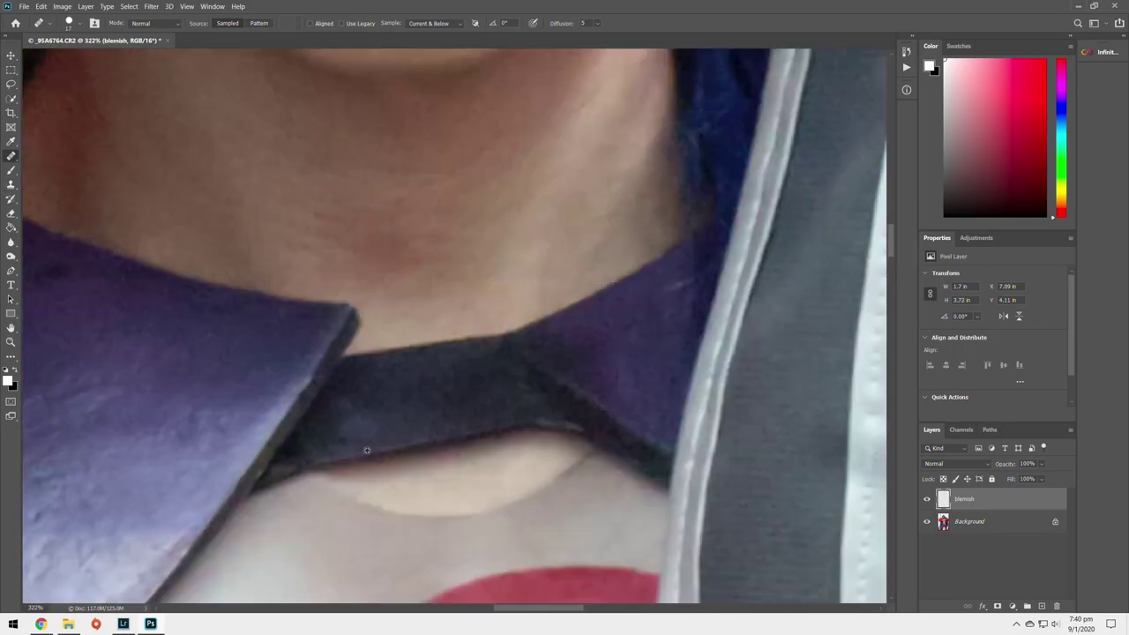
scroll(358, 433, "down", 1)
scroll(364, 444, "up", 3)
scroll(364, 444, "down", 1)
scroll(364, 443, "down", 1)
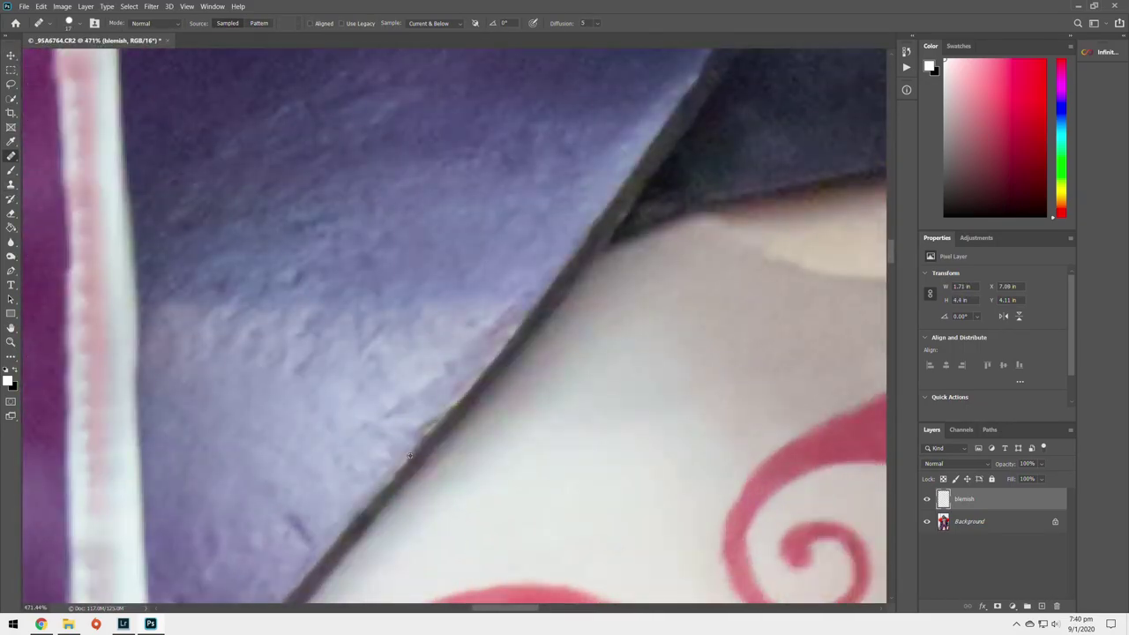
scroll(364, 444, "down", 1)
scroll(364, 443, "down", 4)
scroll(504, 391, "up", 2)
Step: Zoom and pan across the neck, chest and torso to find and heal remaining skin specks
scroll(504, 390, "down", 1)
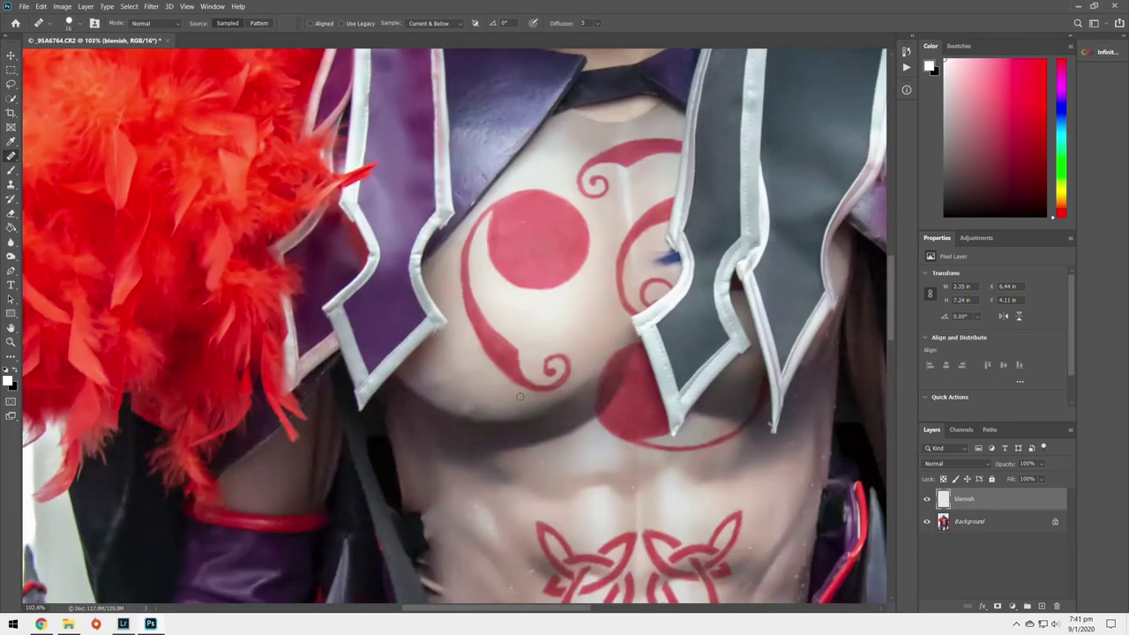
scroll(504, 391, "up", 1)
scroll(502, 432, "up", 2)
scroll(327, 403, "up", 2)
scroll(424, 373, "up", 1)
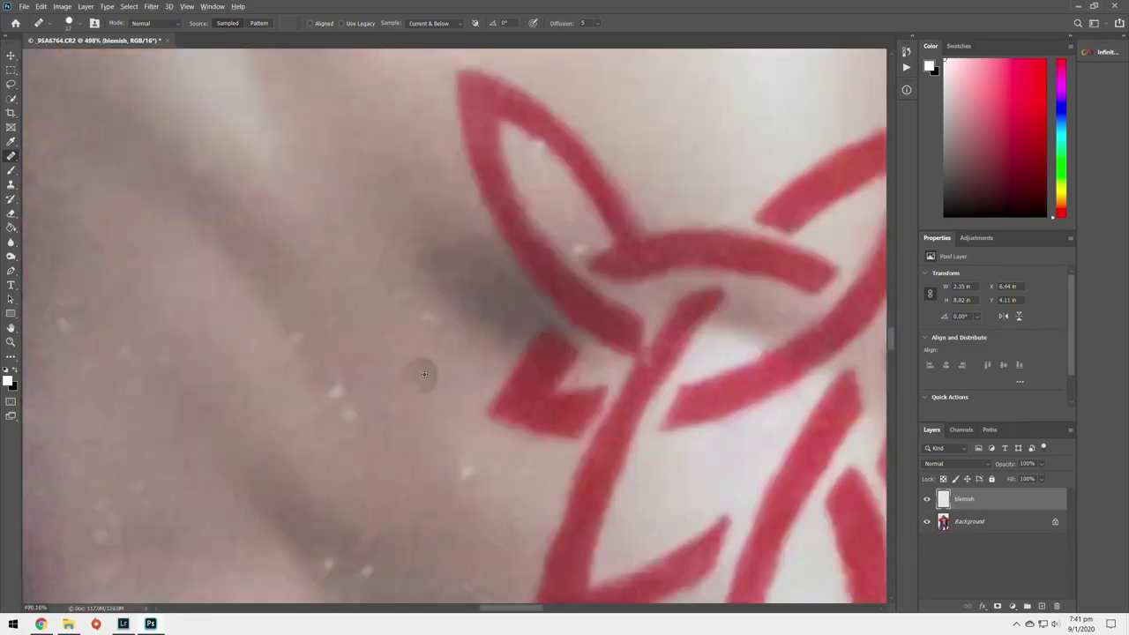
scroll(405, 135, "up", 1)
scroll(467, 397, "down", 1)
scroll(486, 471, "up", 1)
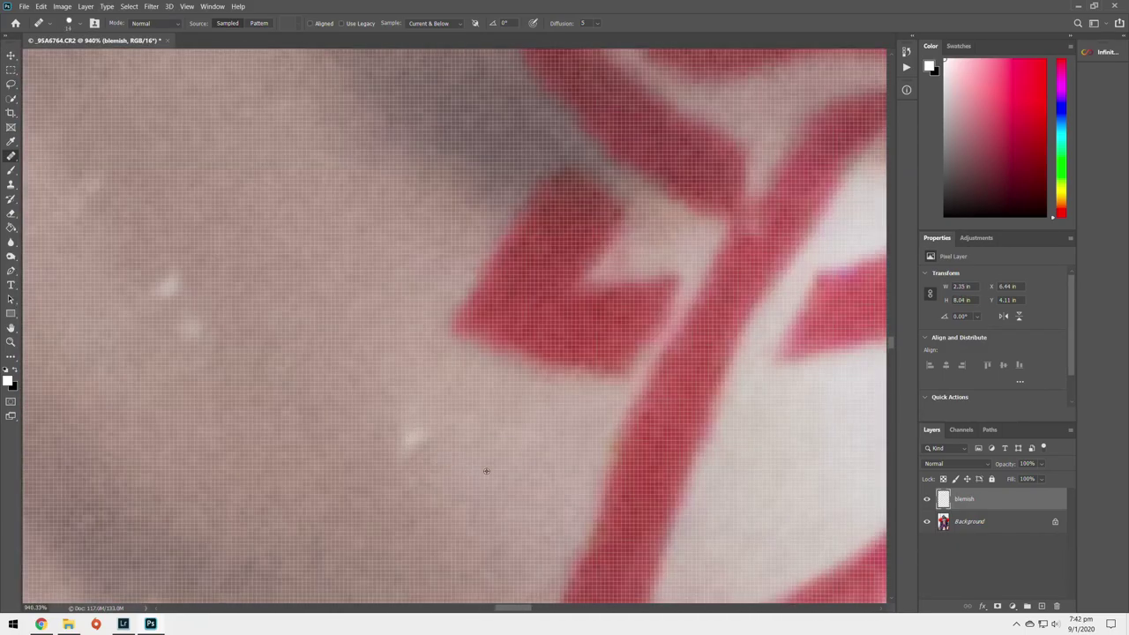
scroll(350, 474, "down", 2)
scroll(350, 468, "down", 1)
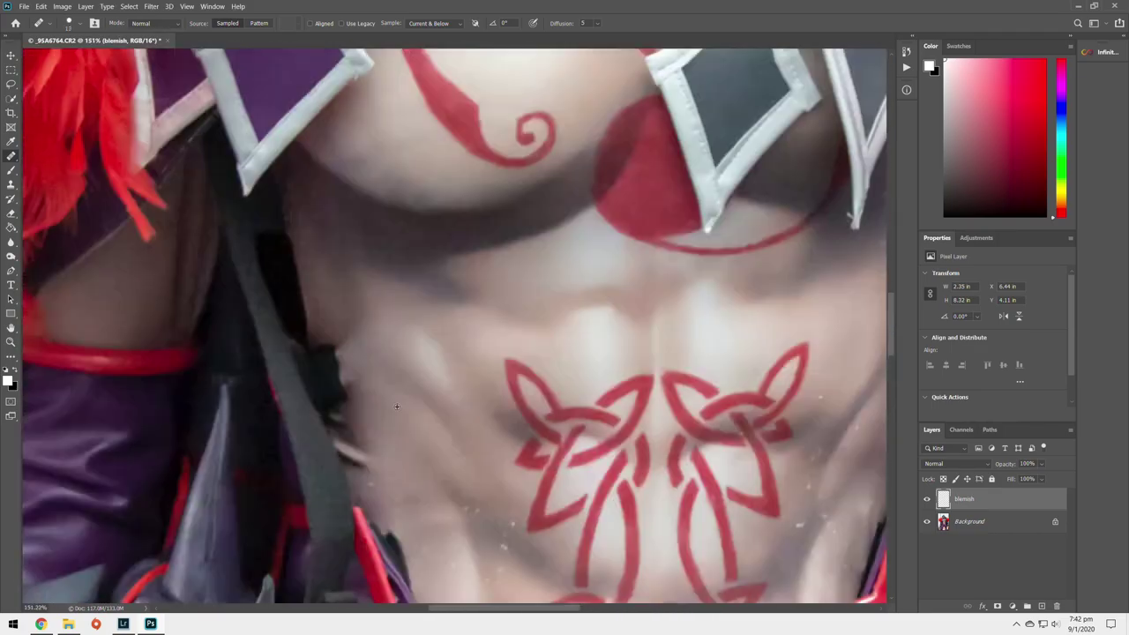
scroll(367, 411, "up", 3)
scroll(397, 434, "down", 1)
scroll(397, 423, "down", 1)
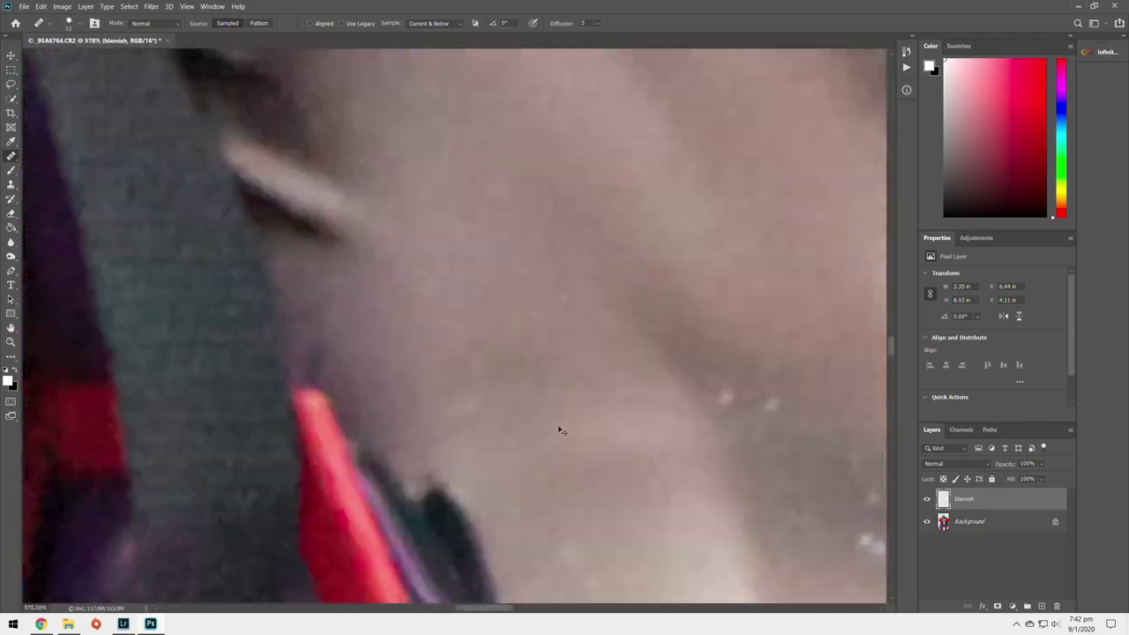
scroll(393, 389, "down", 1)
scroll(389, 364, "up", 1)
scroll(459, 353, "up", 1)
scroll(614, 468, "up", 2)
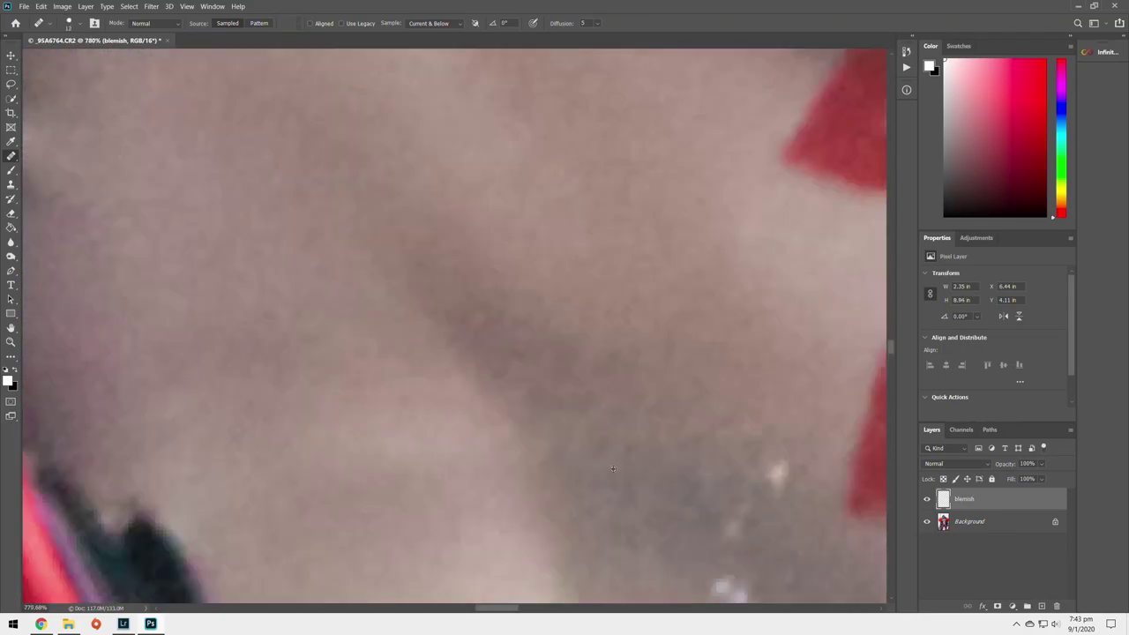
scroll(531, 423, "down", 1)
scroll(530, 424, "down", 1)
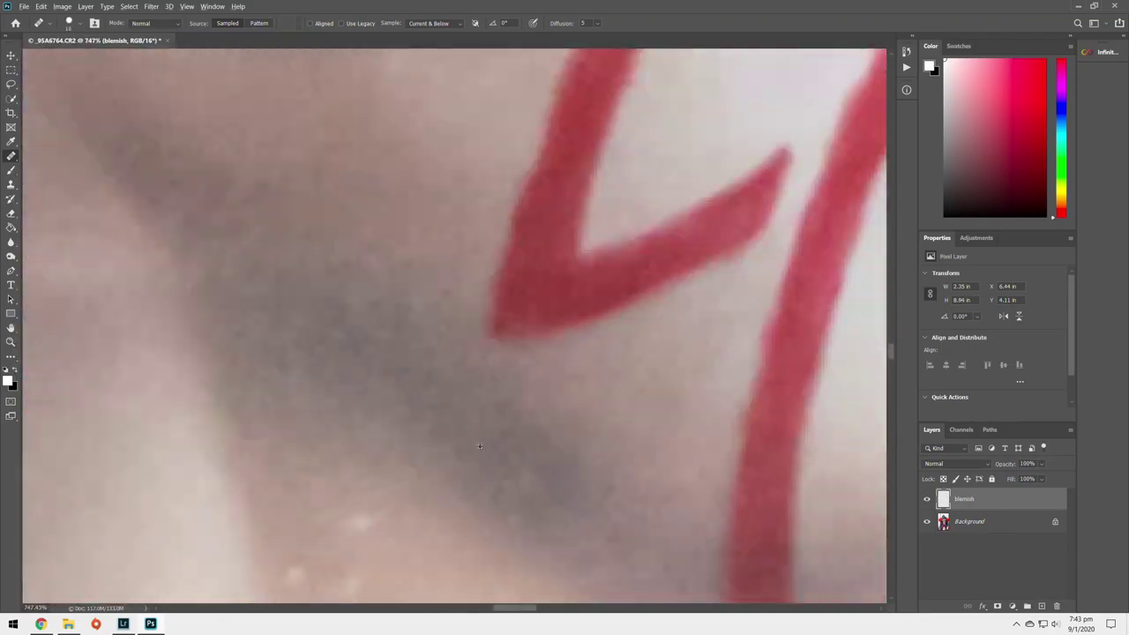
scroll(403, 423, "down", 1)
scroll(436, 471, "down", 1)
scroll(506, 517, "down", 2)
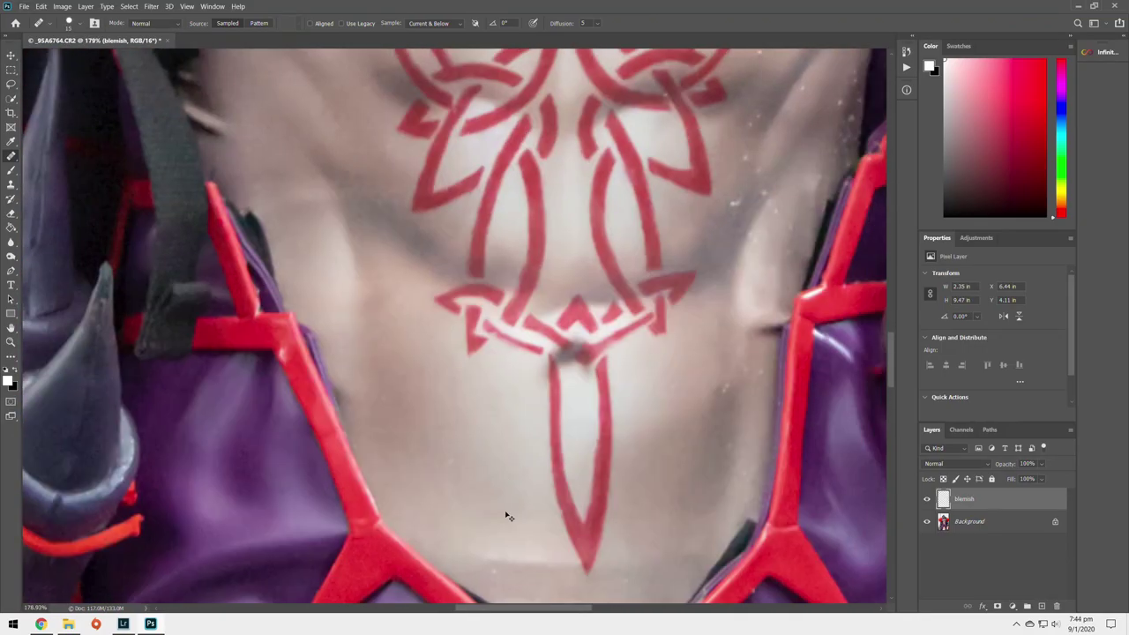
scroll(592, 514, "up", 2)
scroll(624, 447, "up", 1)
scroll(397, 555, "down", 1)
scroll(529, 459, "up", 1)
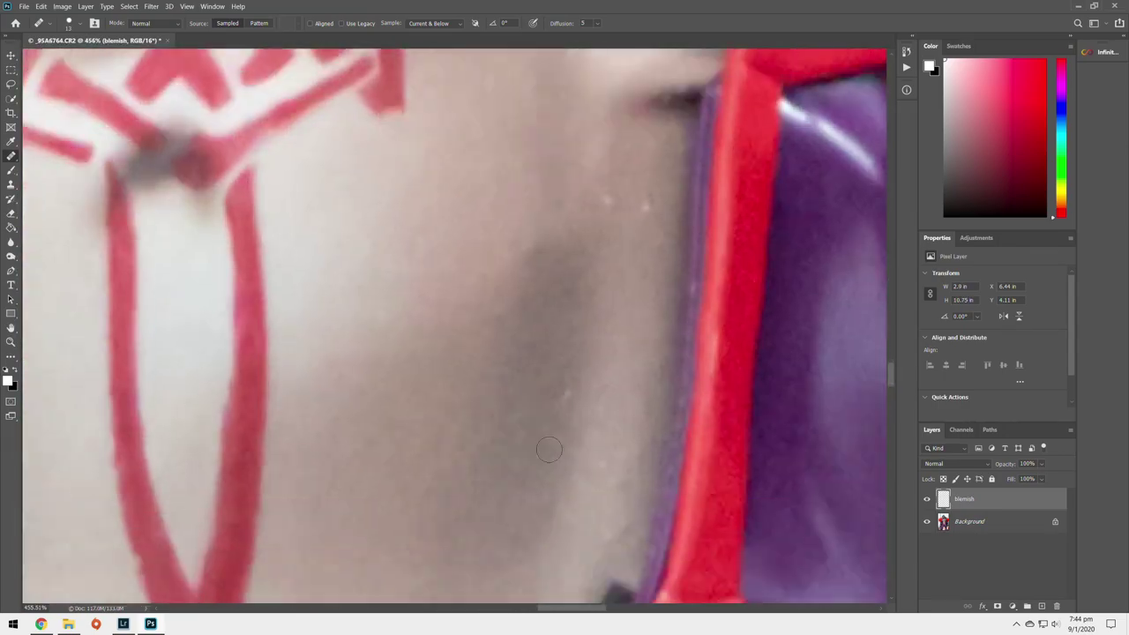
scroll(572, 447, "up", 1)
scroll(547, 388, "up", 2)
scroll(515, 390, "down", 1)
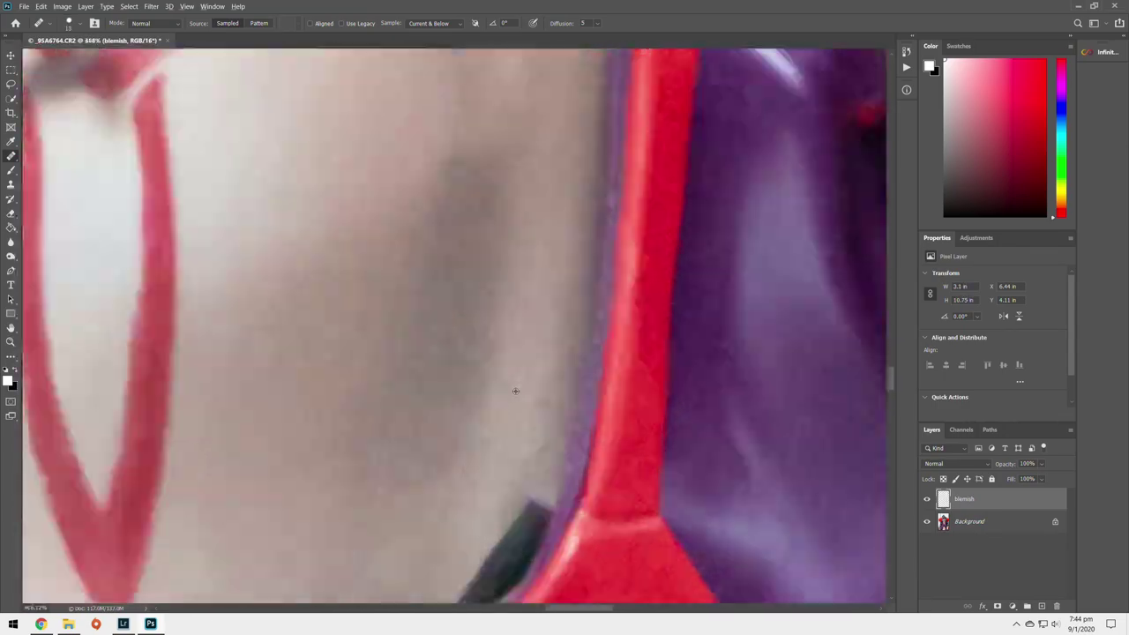
scroll(520, 461, "up", 1)
scroll(507, 439, "up", 1)
scroll(459, 357, "down", 3)
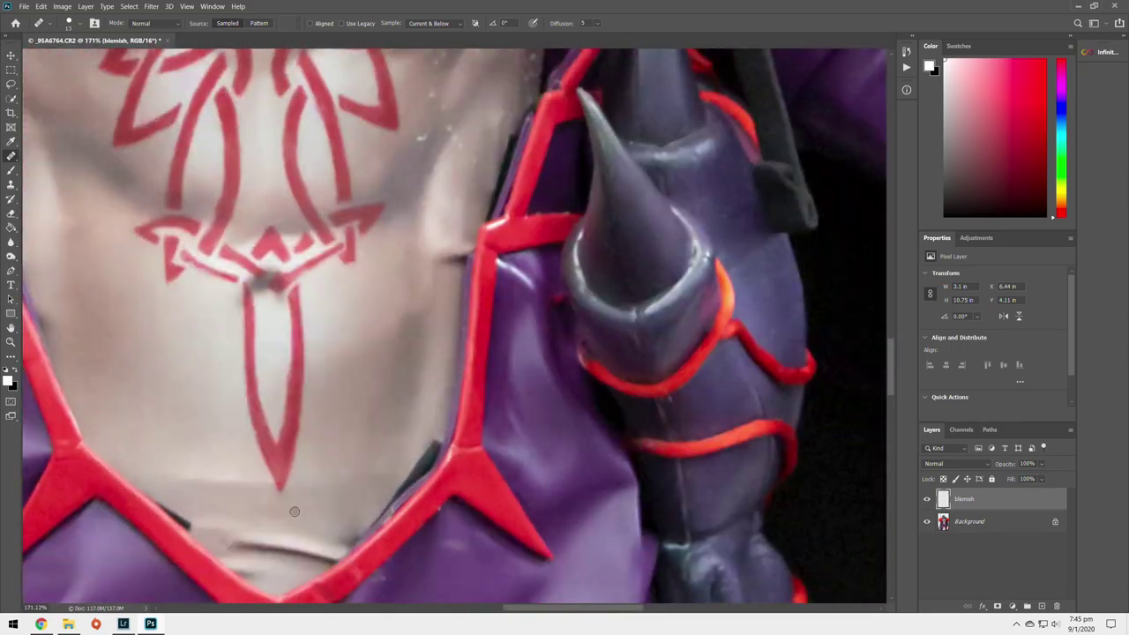
scroll(441, 349, "down", 1)
scroll(424, 335, "up", 2)
scroll(398, 318, "up", 2)
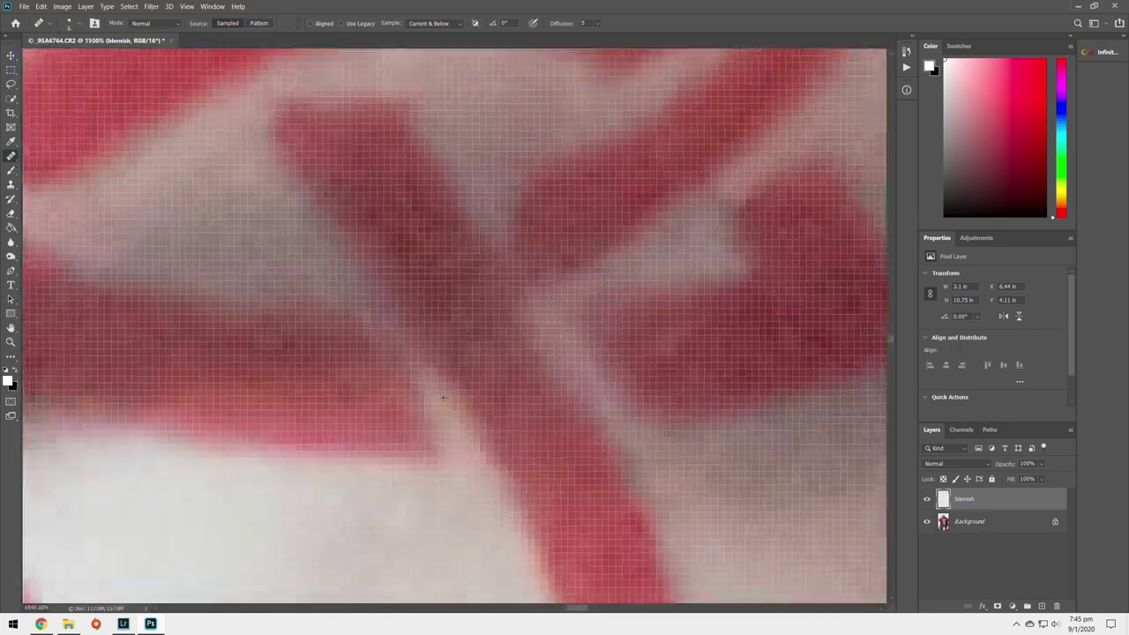
scroll(423, 322, "down", 3)
scroll(347, 453, "up", 2)
scroll(332, 464, "up", 1)
scroll(332, 463, "up", 1)
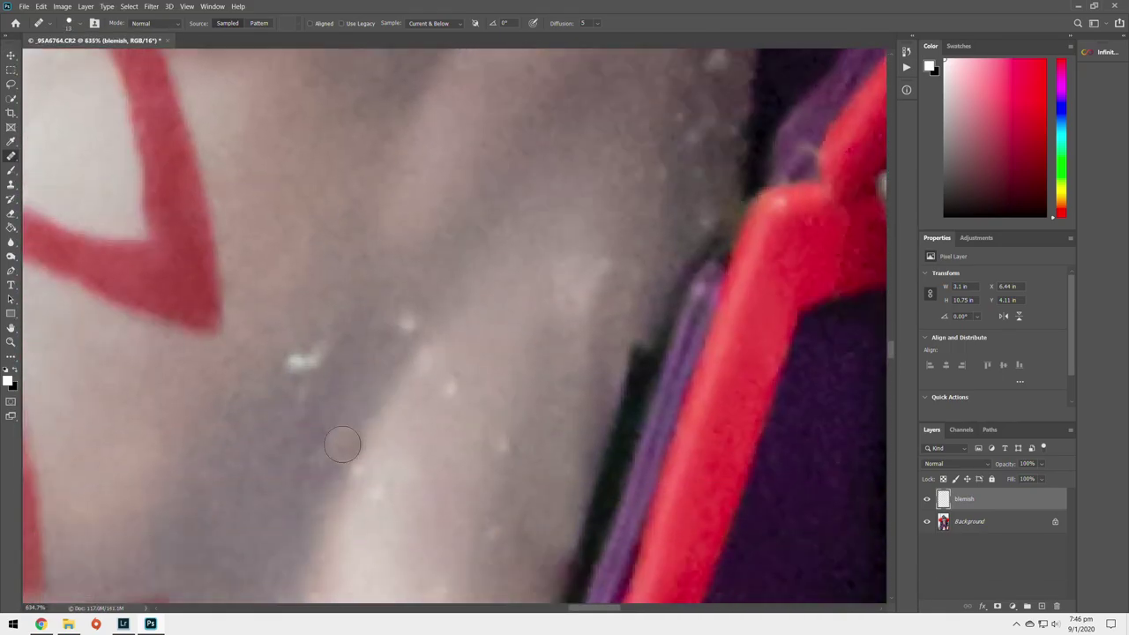
scroll(345, 444, "up", 1)
scroll(429, 325, "up", 1)
scroll(427, 357, "up", 1)
scroll(427, 356, "down", 1)
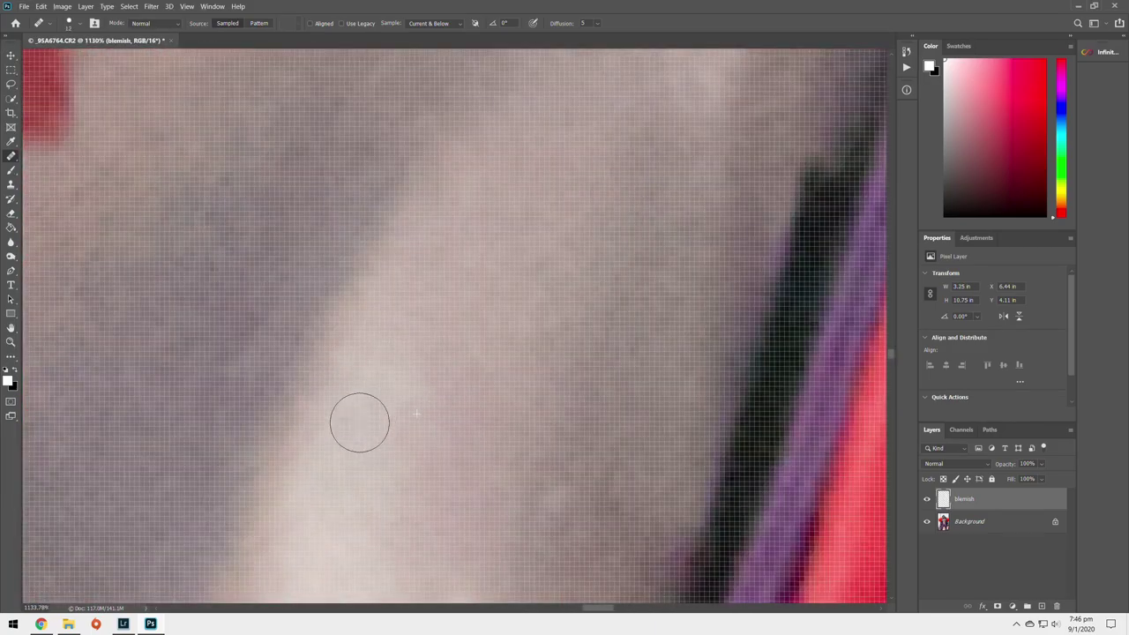
scroll(360, 421, "down", 2)
scroll(335, 469, "up", 1)
scroll(382, 480, "up", 1)
scroll(438, 310, "down", 2)
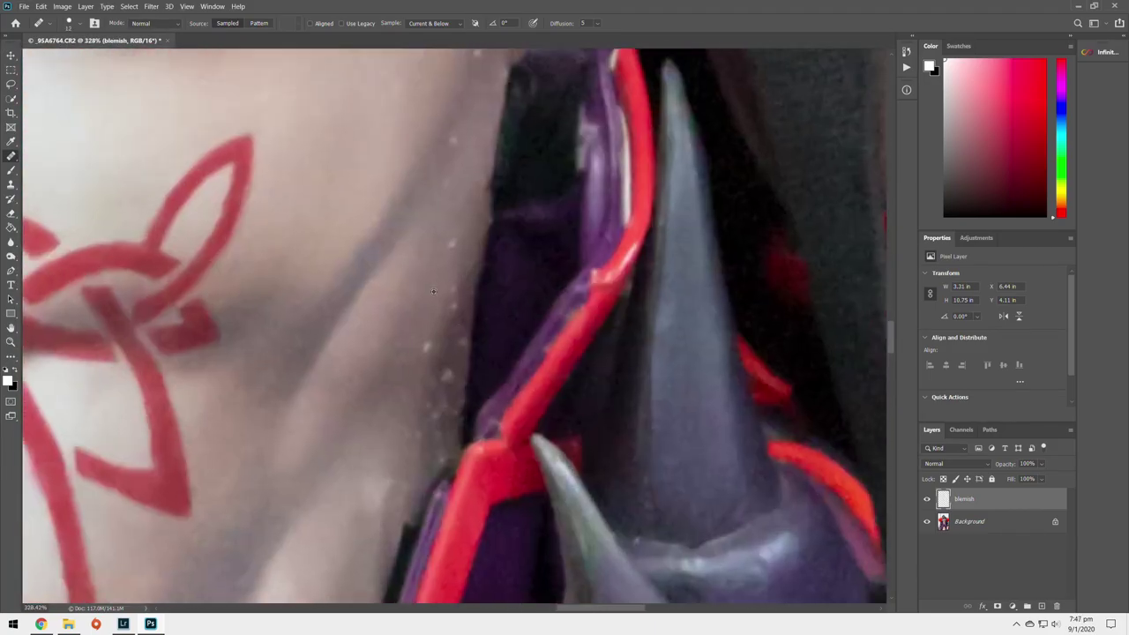
scroll(379, 300, "up", 2)
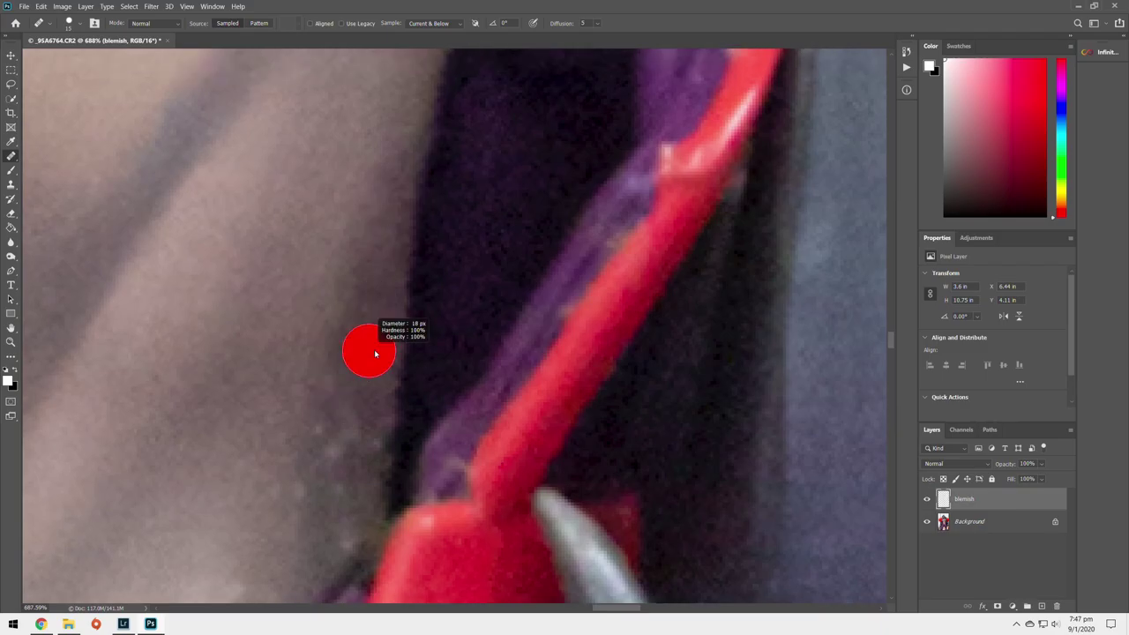
scroll(368, 285, "down", 1)
scroll(353, 446, "down", 1)
scroll(406, 414, "down", 1)
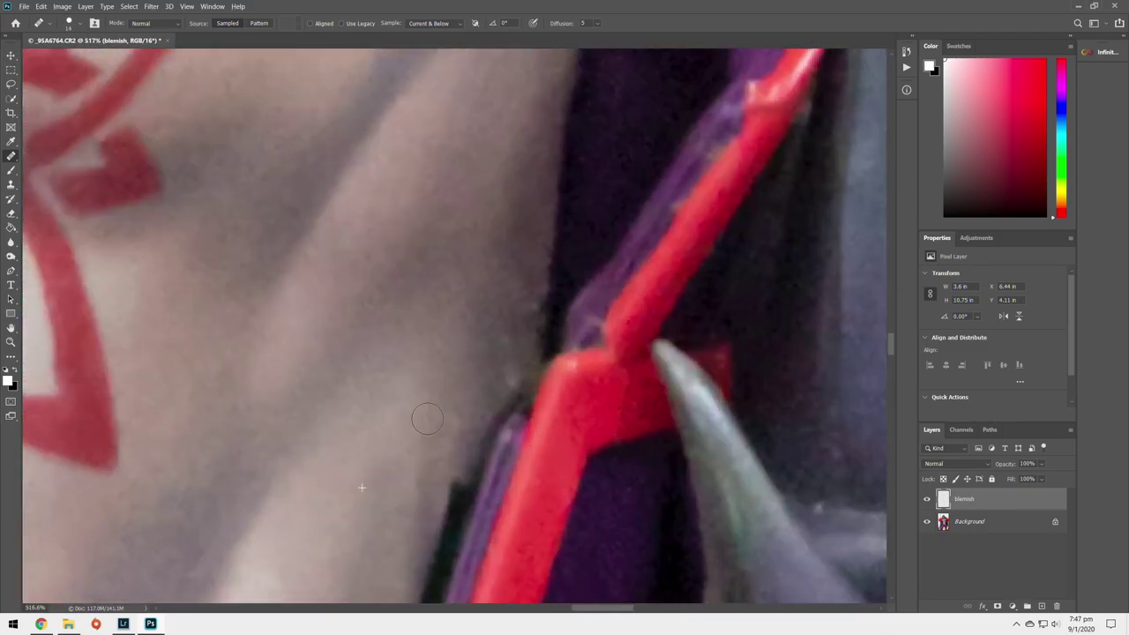
scroll(491, 377, "down", 2)
scroll(442, 264, "up", 2)
scroll(423, 291, "up", 1)
scroll(397, 353, "down", 3)
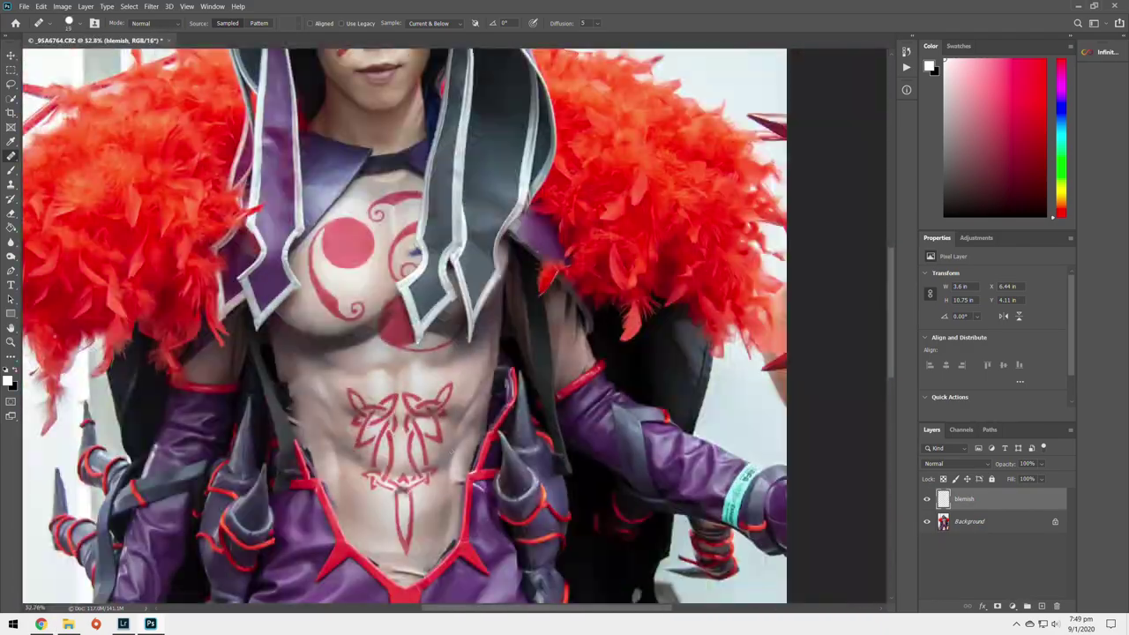
scroll(369, 378, "up", 2)
scroll(369, 378, "down", 3)
scroll(432, 287, "up", 3)
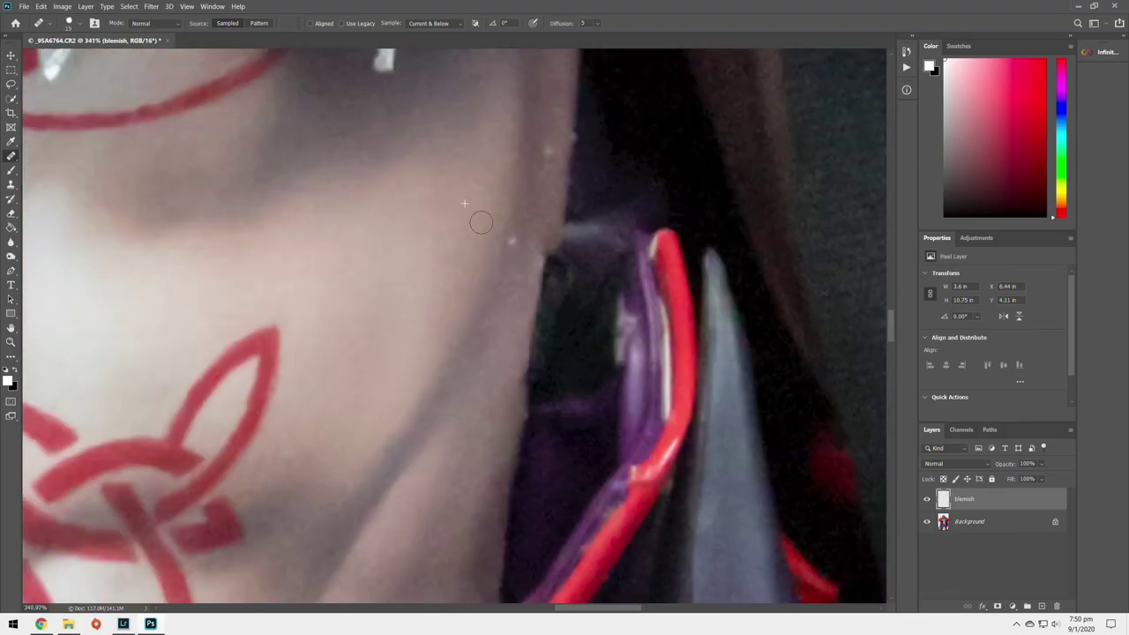
scroll(549, 252, "up", 1)
scroll(539, 248, "up", 1)
scroll(585, 249, "down", 1)
scroll(540, 283, "up", 2)
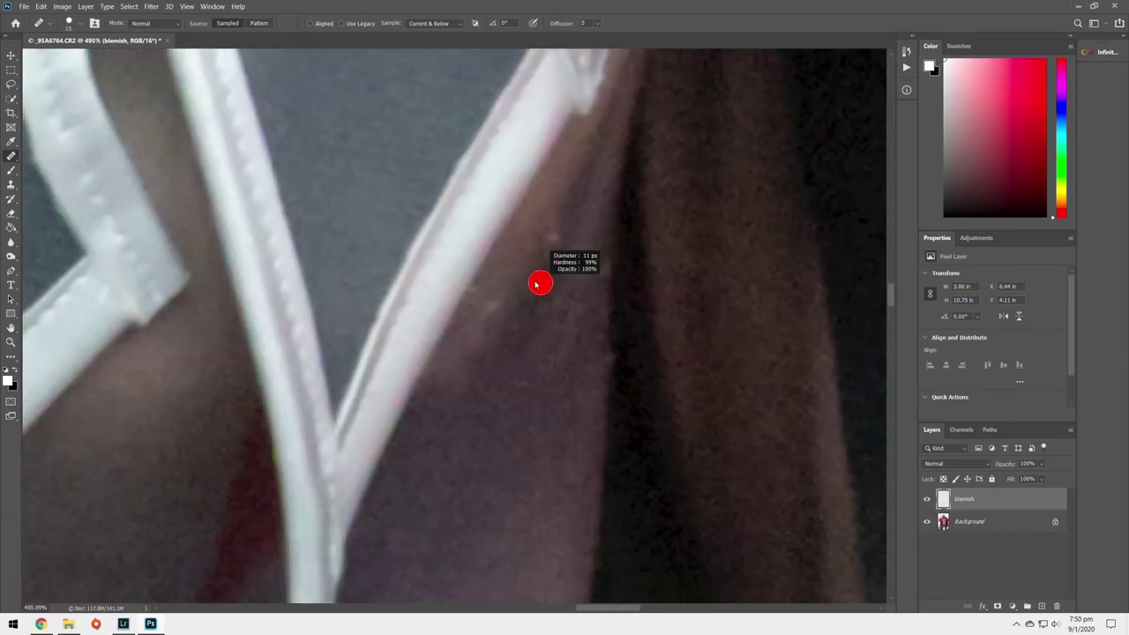
scroll(540, 283, "down", 1)
scroll(568, 295, "down", 1)
scroll(574, 303, "up", 1)
scroll(537, 321, "down", 2)
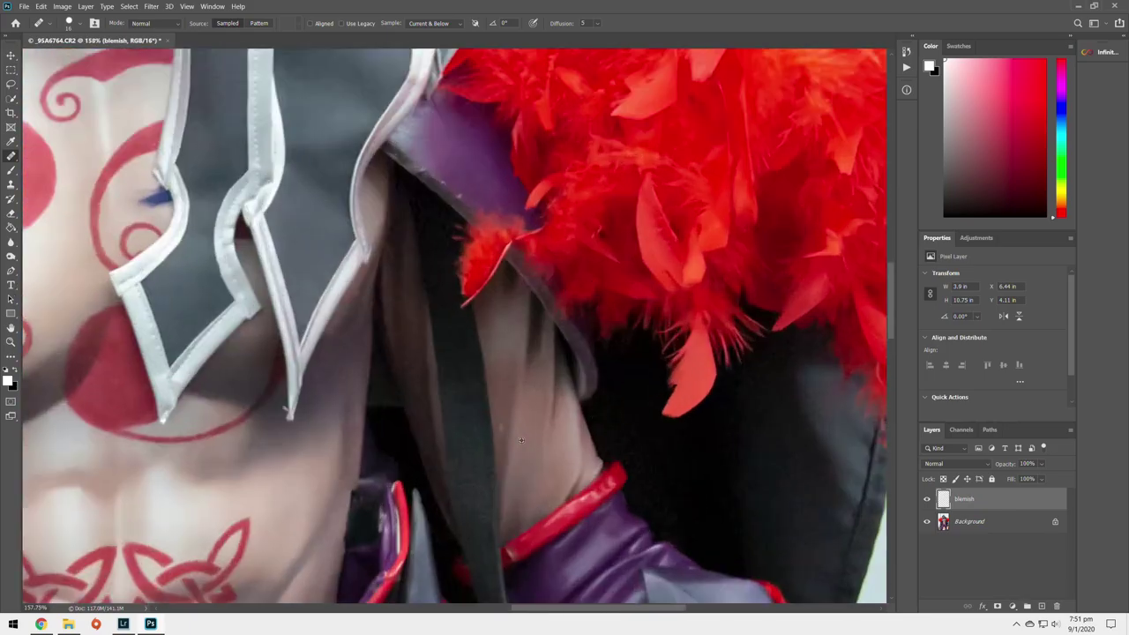
scroll(522, 439, "down", 2)
scroll(423, 497, "up", 3)
scroll(391, 470, "down", 5)
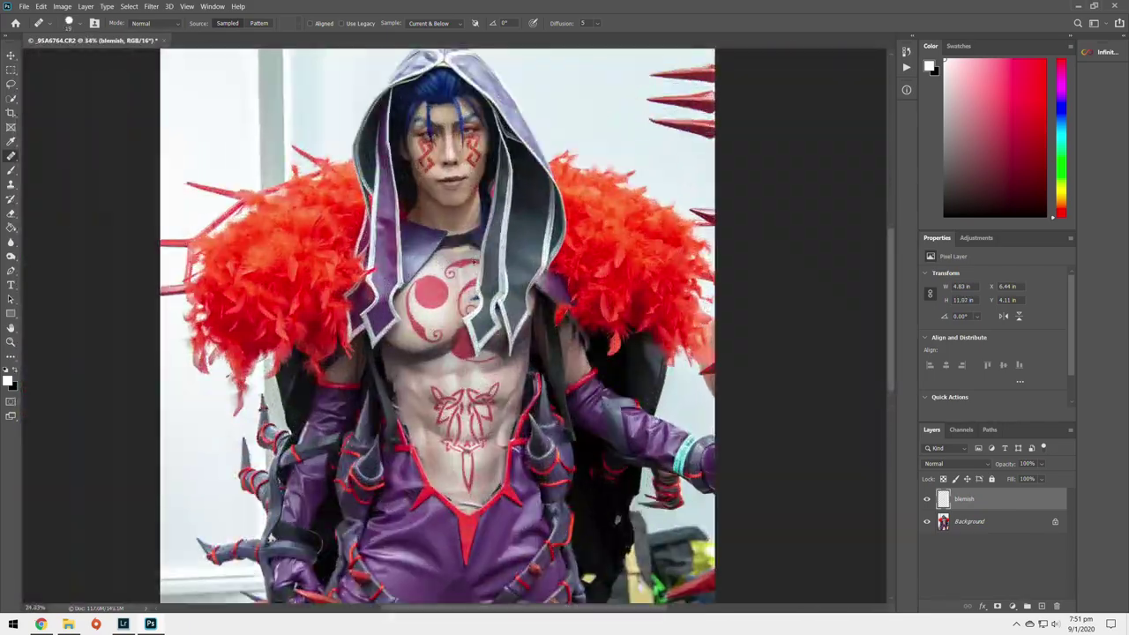
scroll(514, 283, "up", 1)
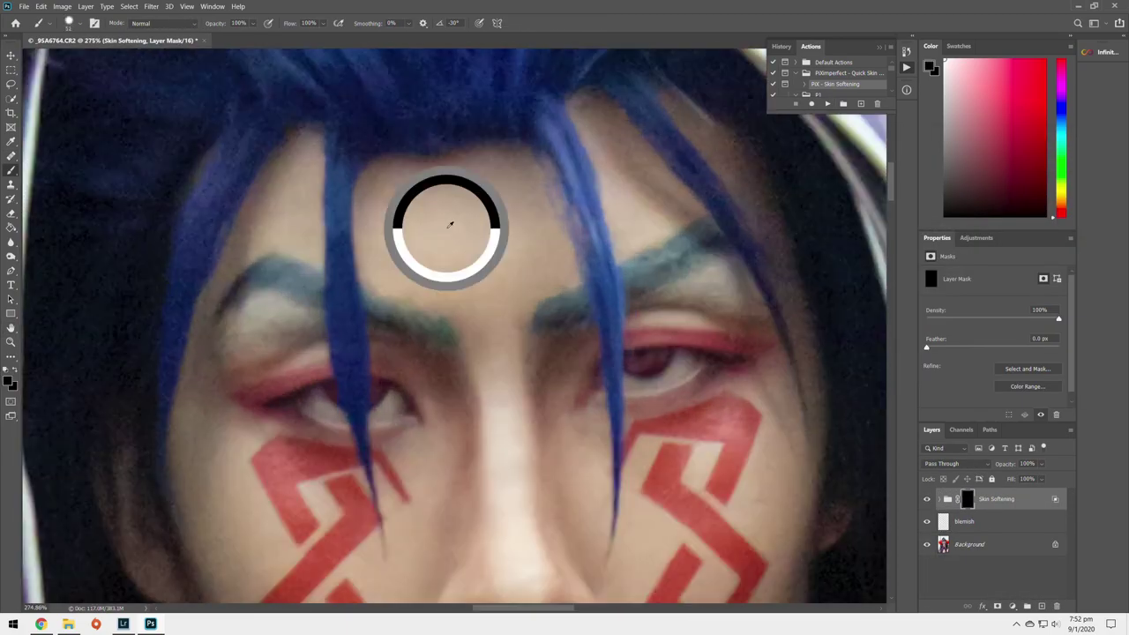
Step: Zoom around the face, chest and abdomen while painting softening onto the Skin Softening mask
scroll(502, 430, "down", 2)
scroll(569, 408, "down", 2)
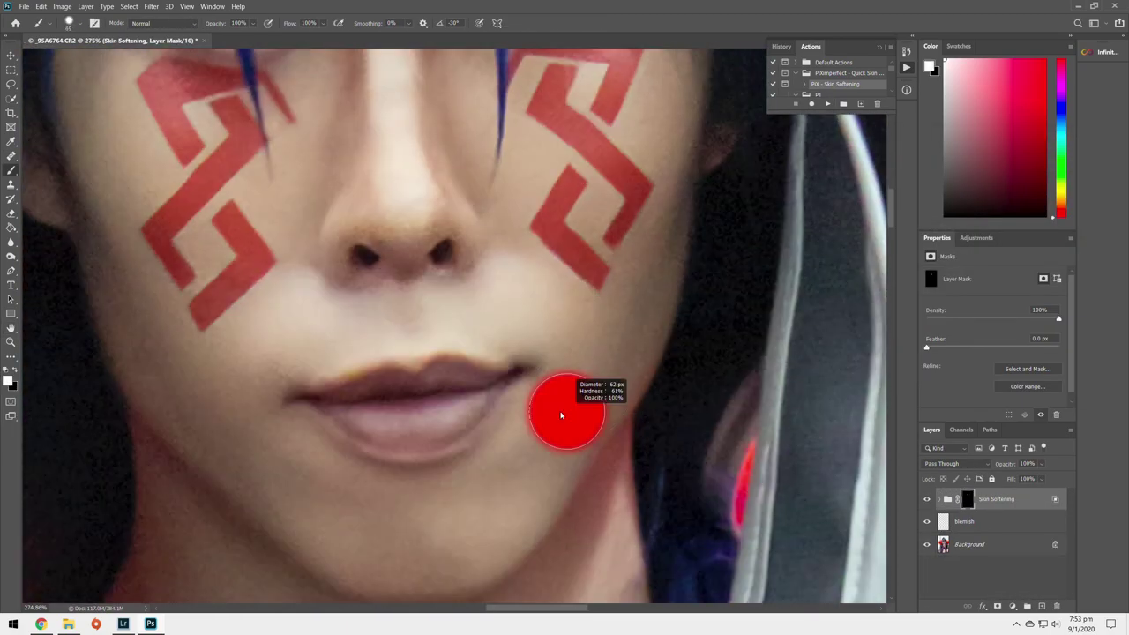
scroll(204, 300, "up", 2)
scroll(291, 448, "down", 3)
scroll(449, 232, "down", 3)
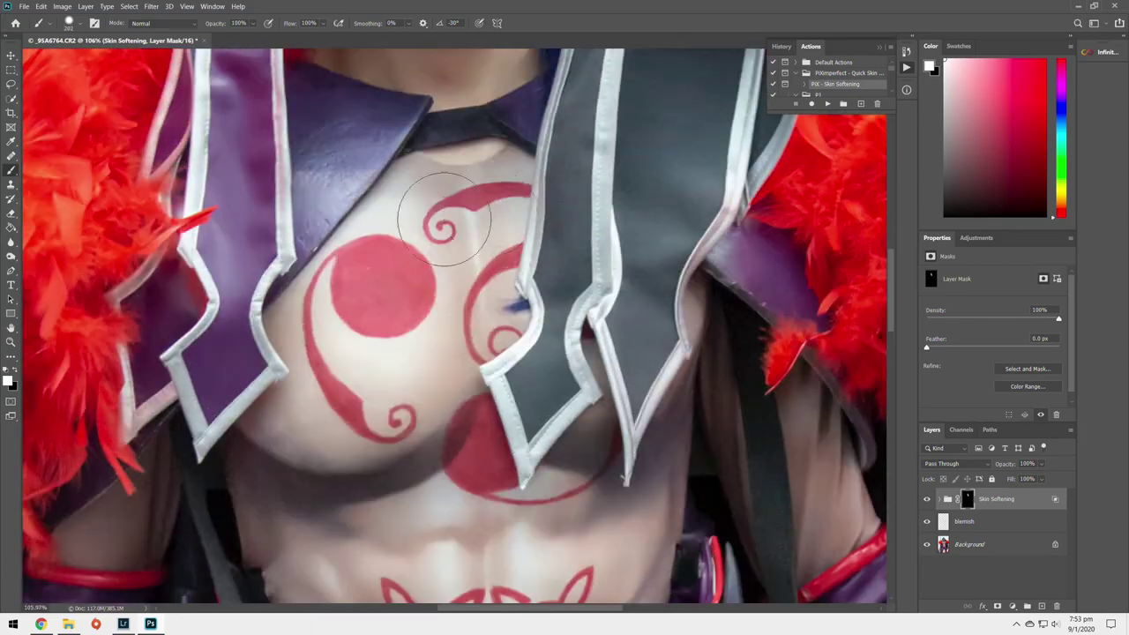
scroll(448, 433, "down", 2)
scroll(491, 454, "down", 3)
scroll(529, 459, "down", 3)
scroll(530, 459, "down", 5)
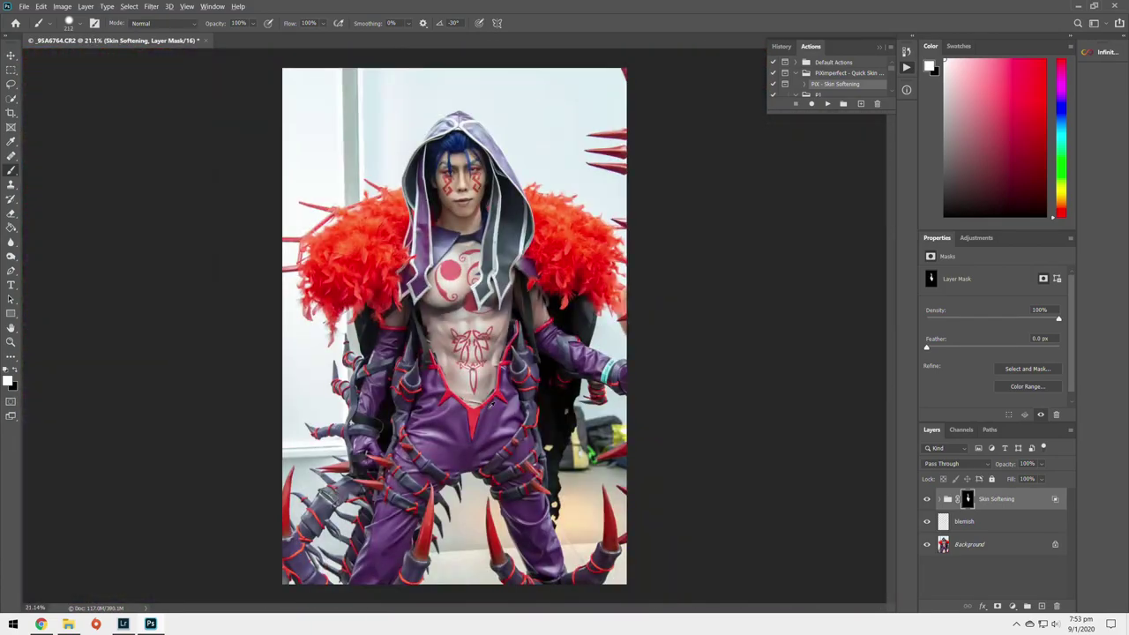
scroll(371, 439, "up", 5)
scroll(371, 438, "down", 5)
scroll(530, 265, "up", 1)
scroll(529, 265, "up", 4)
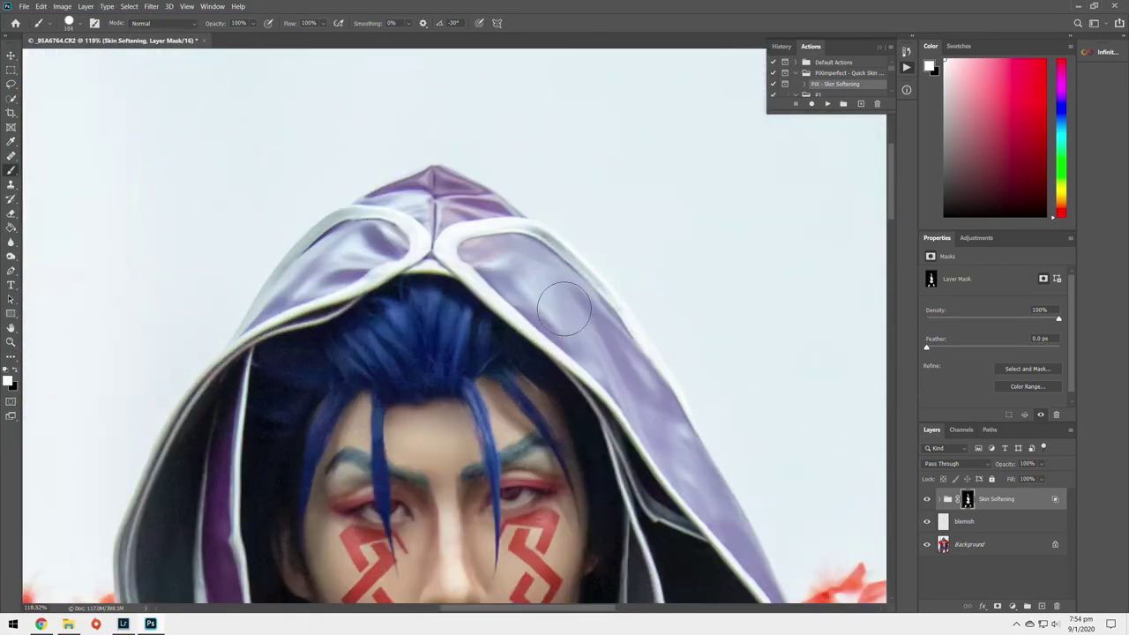
scroll(759, 407, "down", 4)
scroll(477, 344, "up", 6)
scroll(403, 226, "down", 2)
scroll(403, 227, "up", 2)
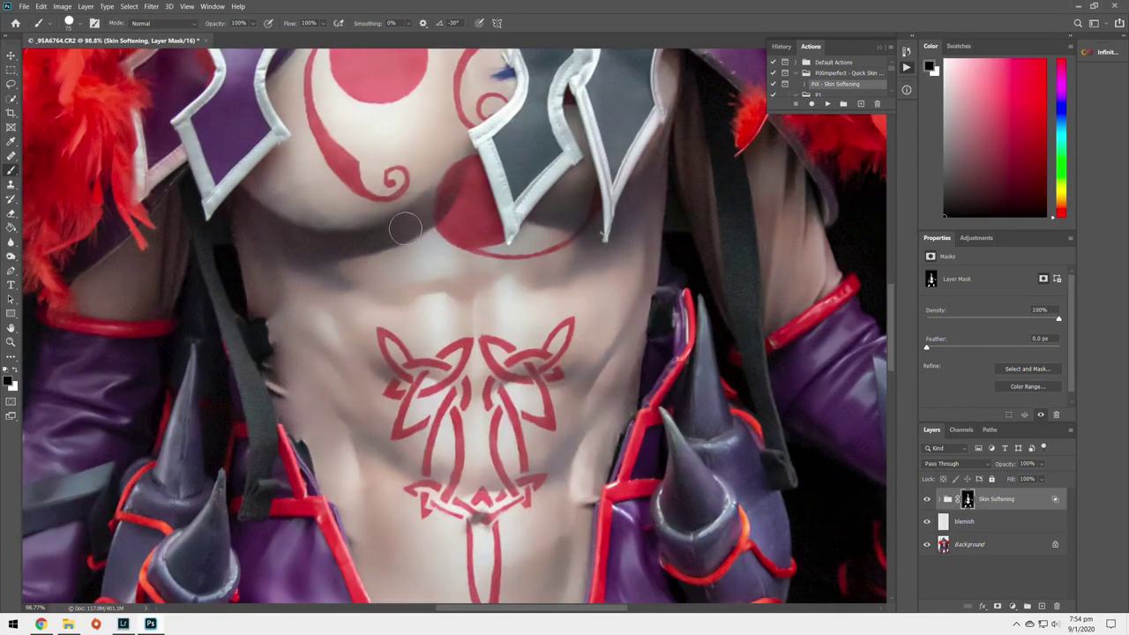
scroll(365, 364, "down", 1)
scroll(653, 388, "down", 3)
scroll(653, 388, "up", 4)
scroll(453, 262, "up", 2)
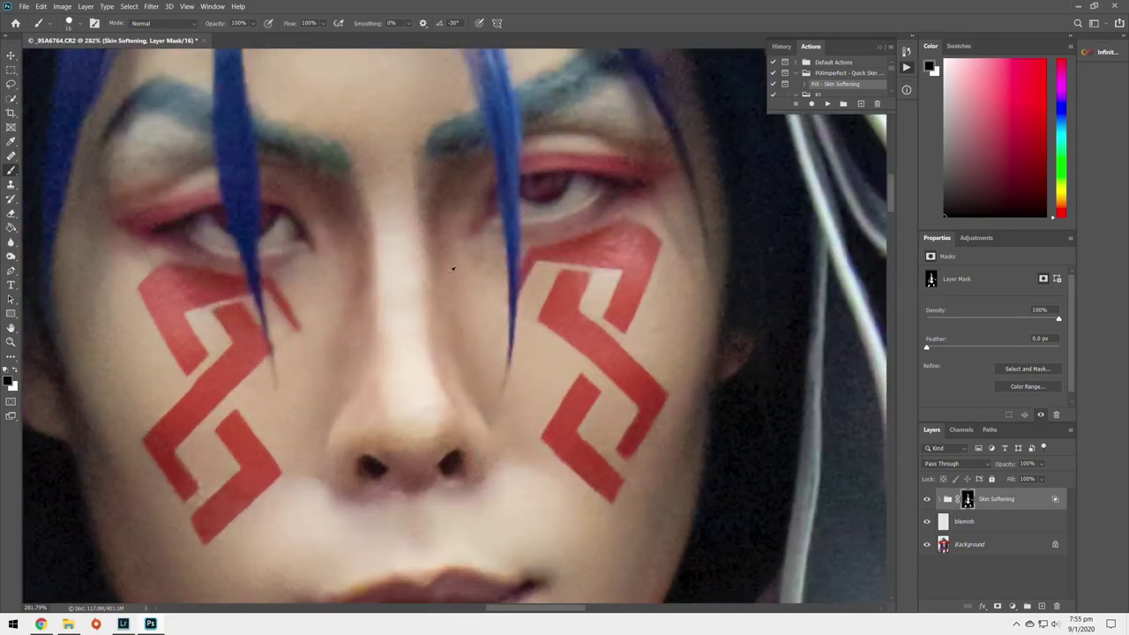
scroll(420, 384, "up", 1)
scroll(419, 384, "down", 2)
scroll(151, 433, "down", 2)
scroll(265, 353, "down", 2)
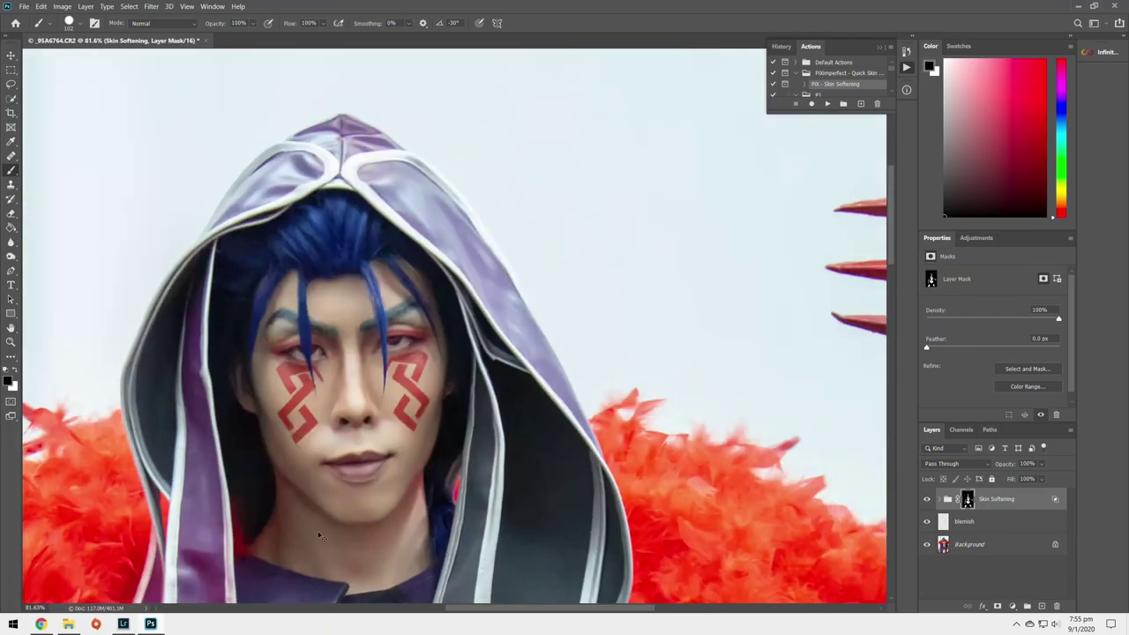
scroll(262, 338, "up", 1)
scroll(261, 338, "down", 3)
Step: Add an eye-brightening Curves layer with its effect hidden by the mask
key("ctrl+shift+alt+n")
key("x")
scroll(261, 338, "up", 1)
scroll(353, 265, "up", 3)
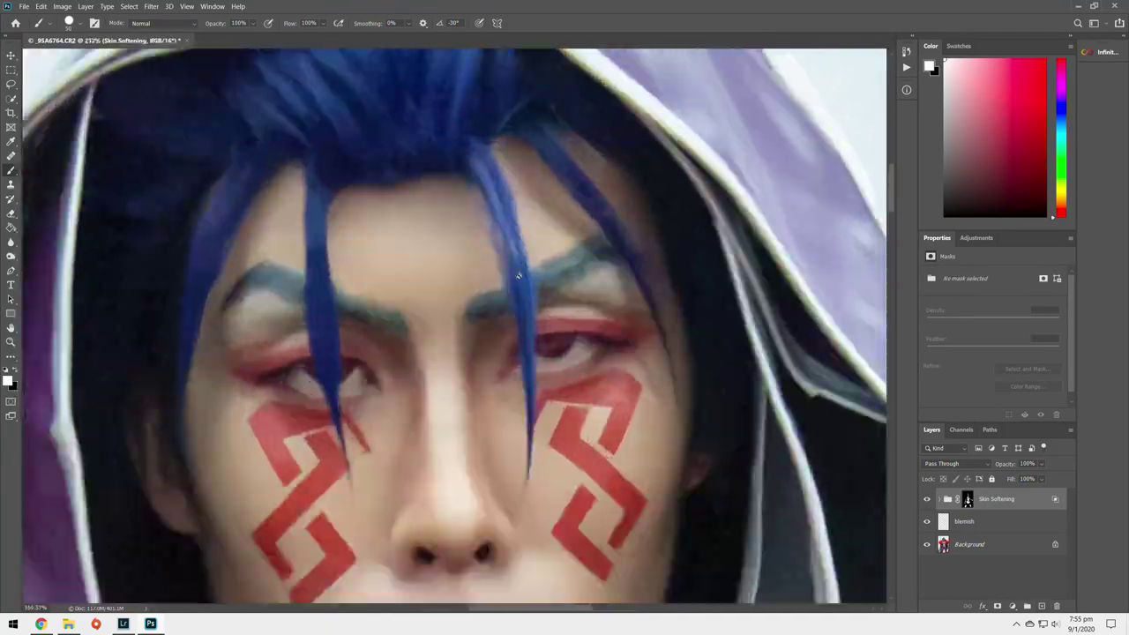
scroll(529, 335, "up", 3)
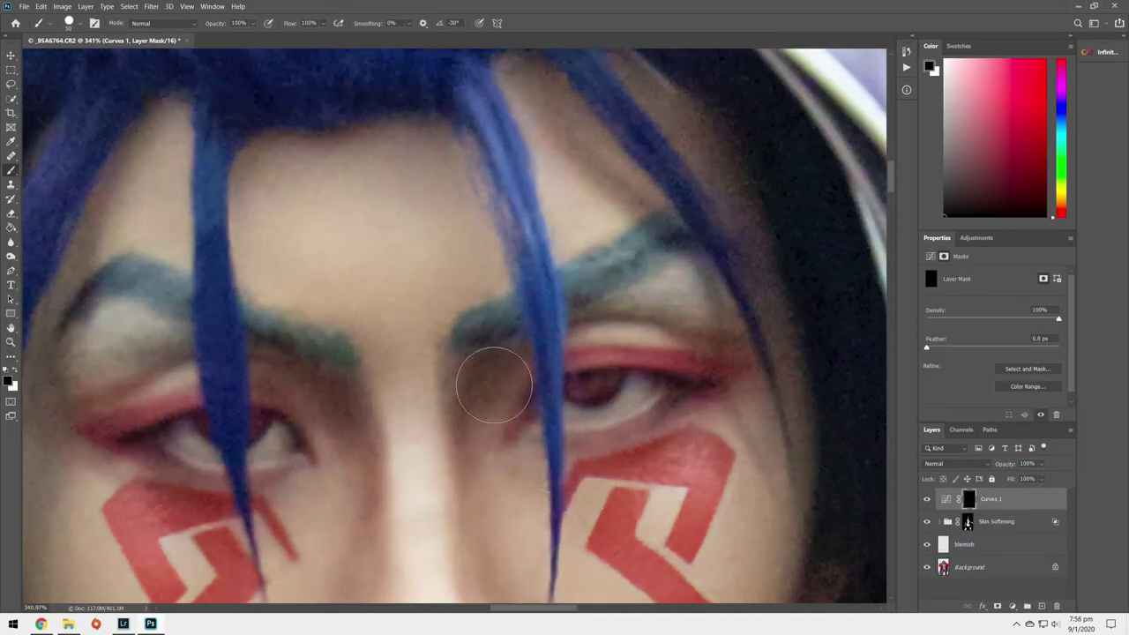
Step: Brighten the eyes by painting white over them on the inverted Curves layer mask
scroll(494, 386, "up", 2)
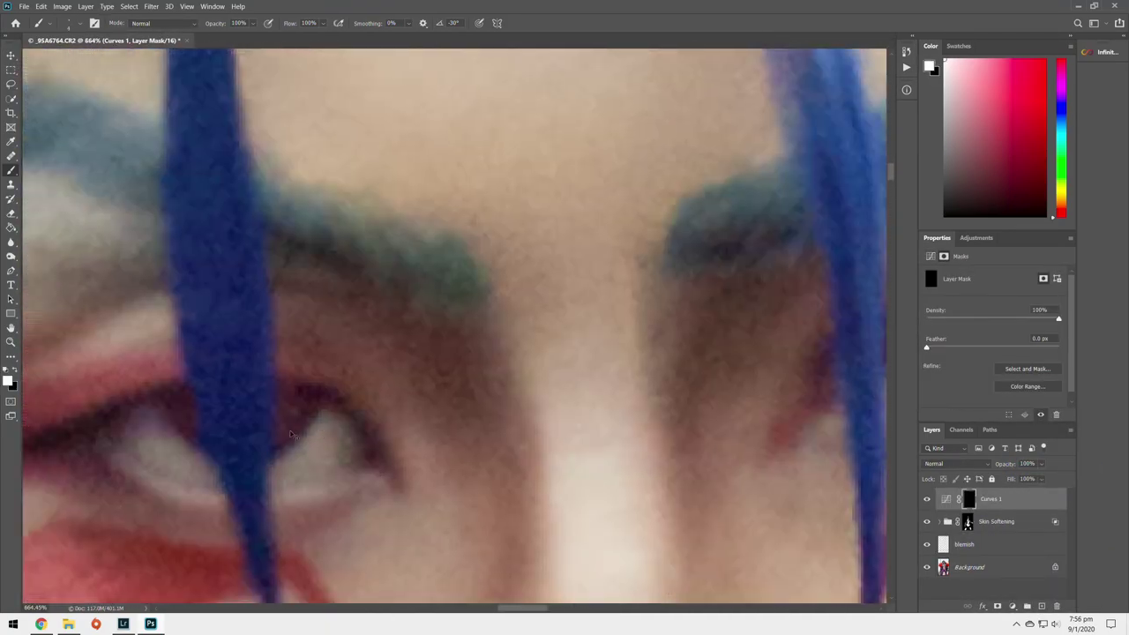
scroll(494, 385, "up", 1)
scroll(485, 397, "down", 3)
scroll(479, 407, "up", 4)
key("x")
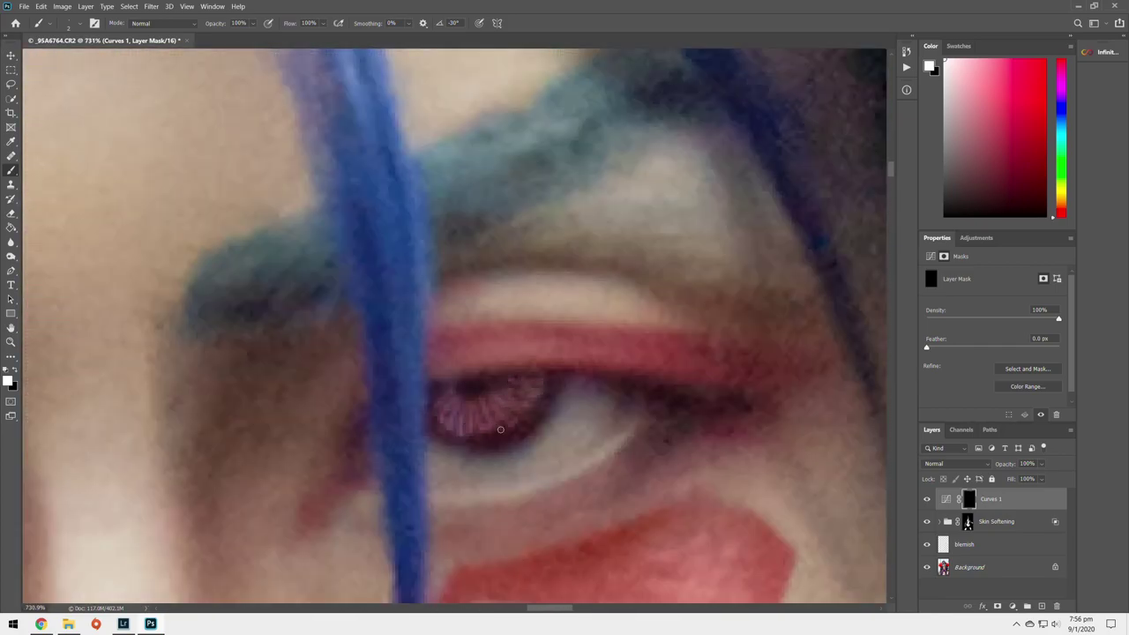
scroll(500, 430, "down", 2)
scroll(503, 414, "up", 1)
scroll(402, 451, "down", 10)
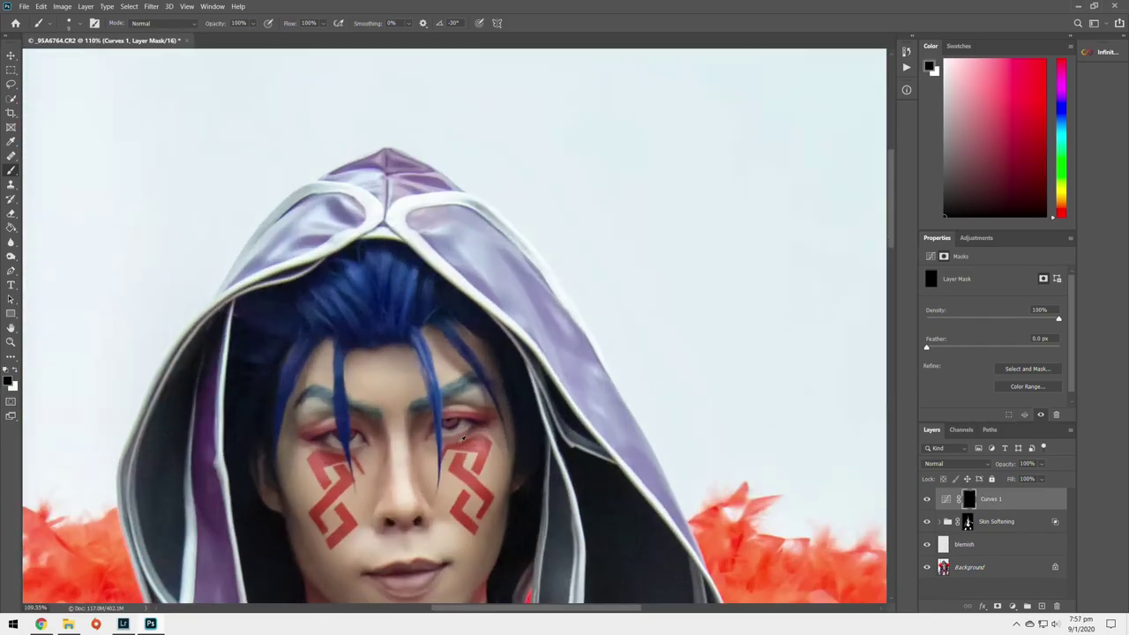
left_click(946, 500)
Step: Apply the 4:5 crop, then add a High Pass sharpening layer in Overlay mode
scroll(504, 372, "down", 2)
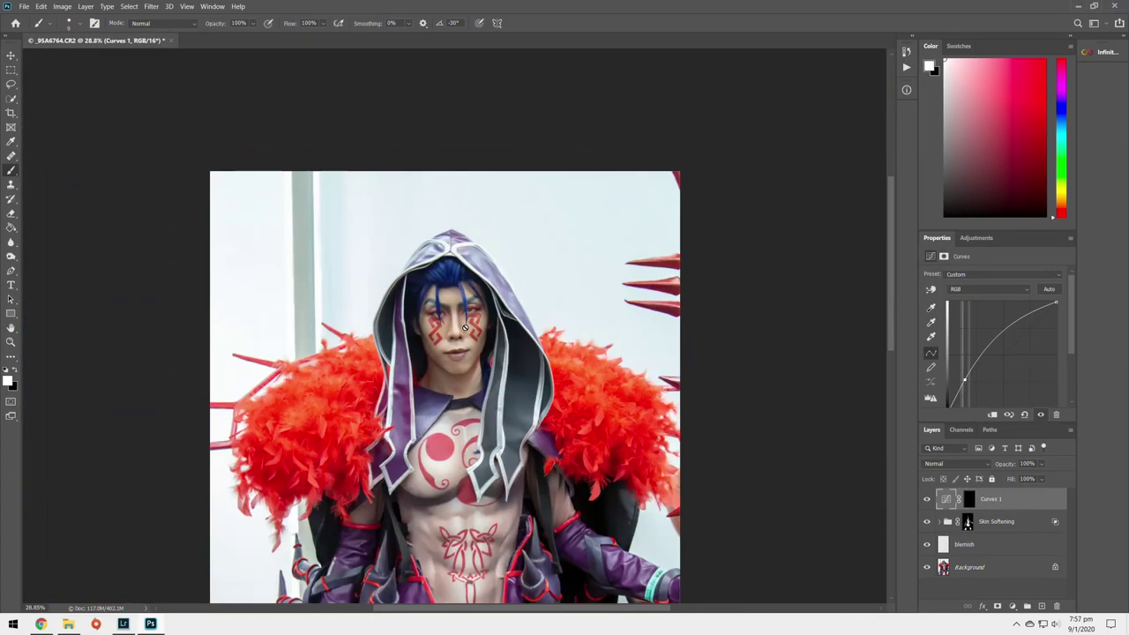
scroll(505, 372, "down", 2)
key("Return")
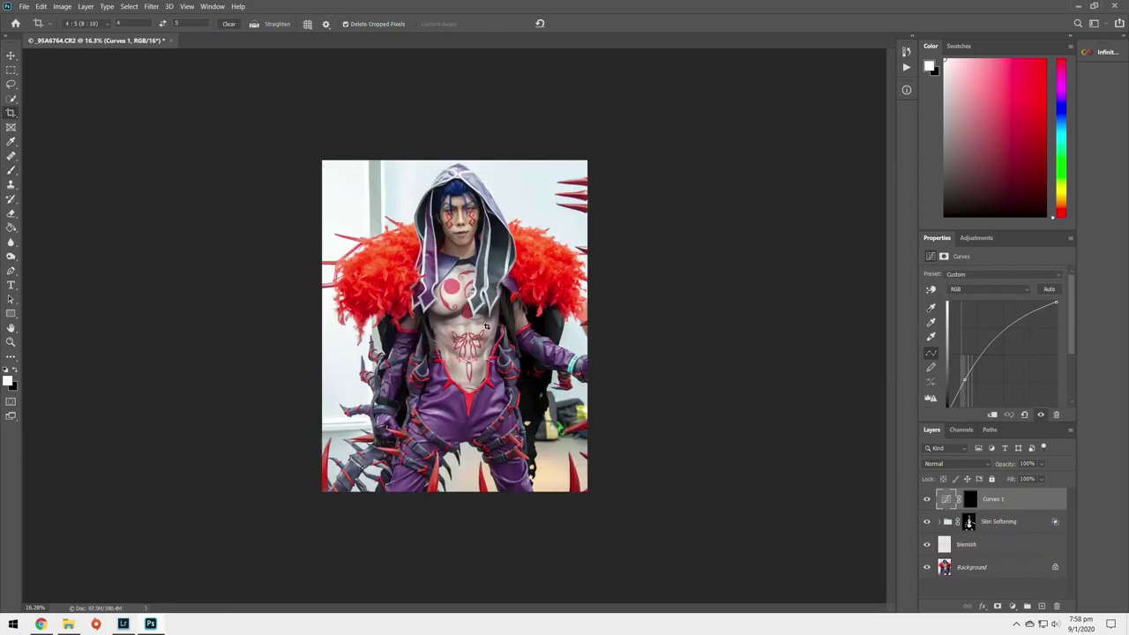
key("F2")
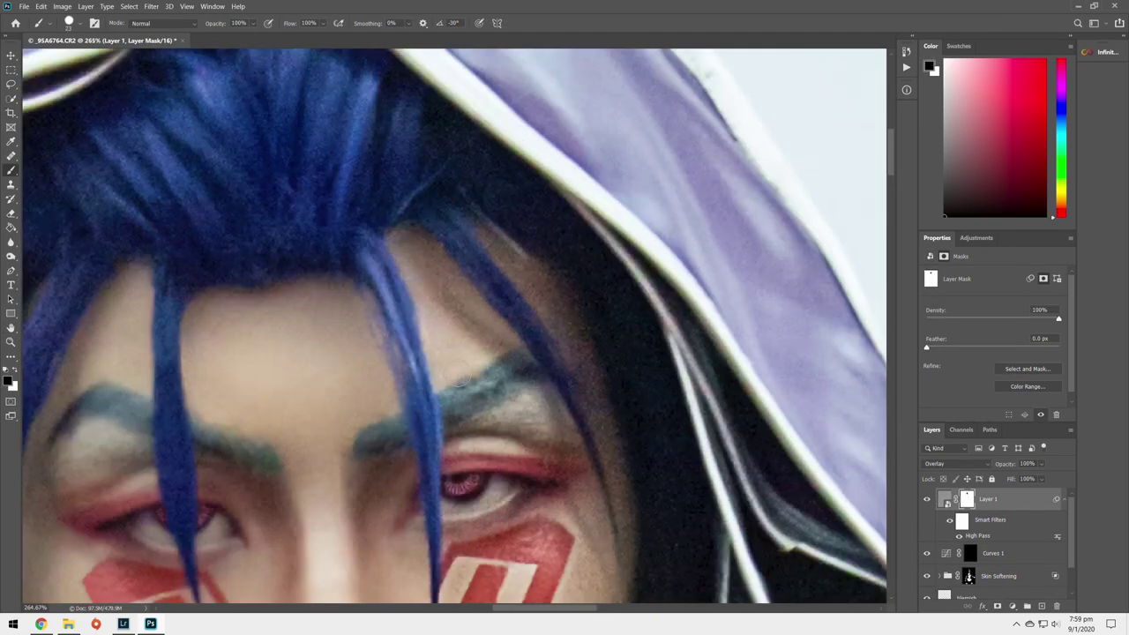
Step: Paint the High Pass mask across the face, chest and abdomen body paint, then view the whole portrait
mouse_move(462, 380)
left_mouse_down()
mouse_move(533, 373)
mouse_move(240, 365)
left_mouse_up()
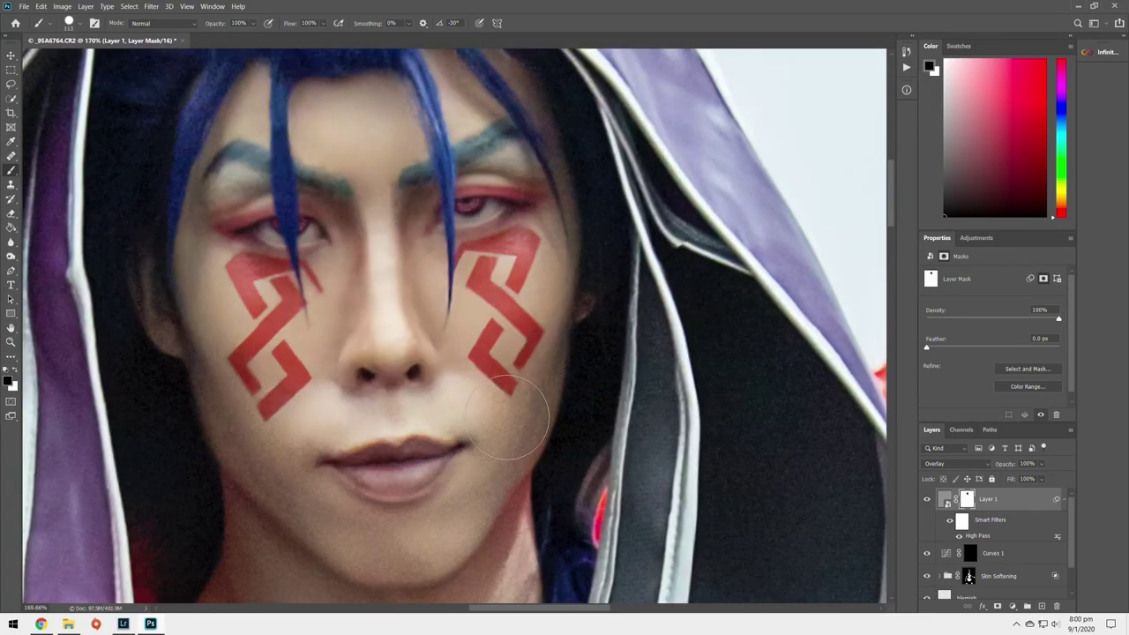
scroll(507, 414, "down", 5)
mouse_move(449, 386)
left_mouse_down()
mouse_move(383, 328)
mouse_move(282, 311)
left_mouse_up()
scroll(383, 327, "down", 5)
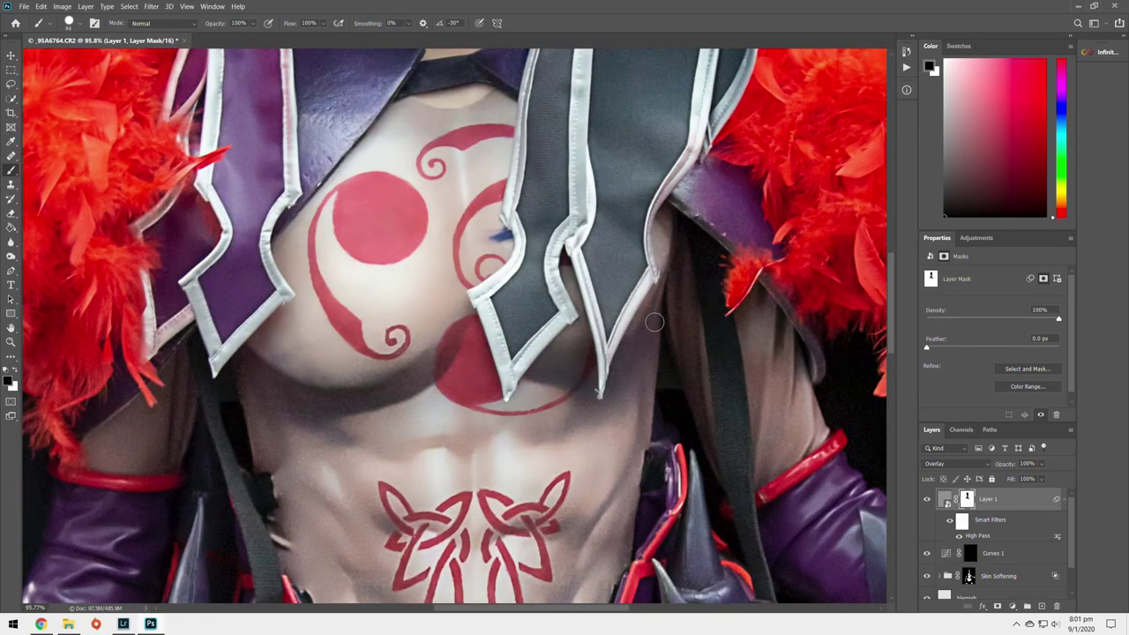
left_click_drag(654, 323, 488, 422)
scroll(489, 422, "down", 2)
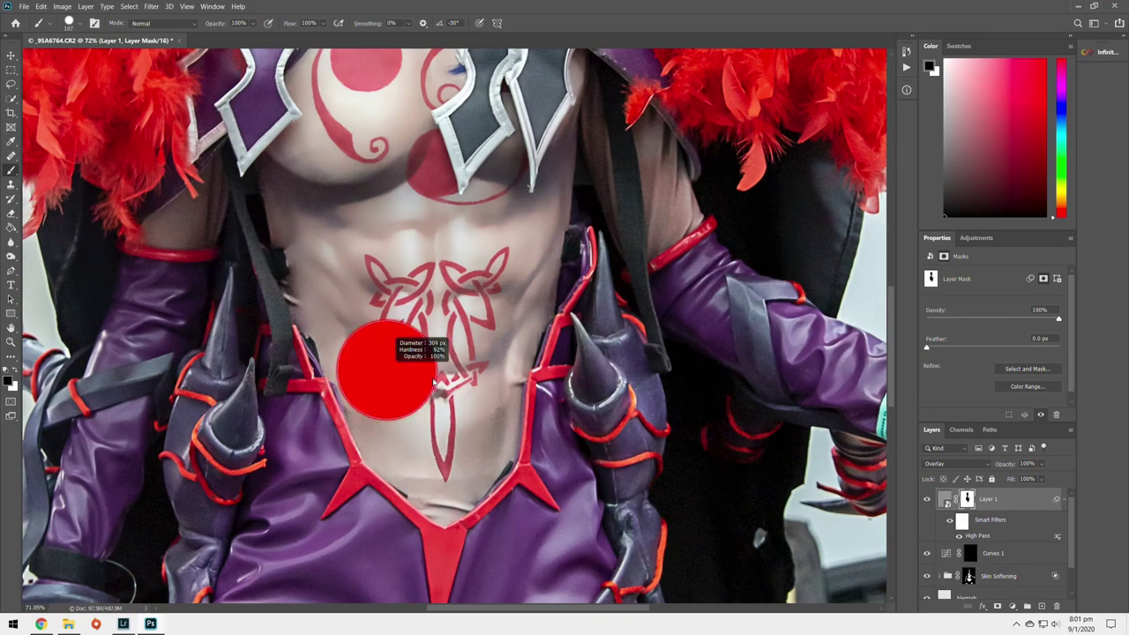
key("ctrl+0")
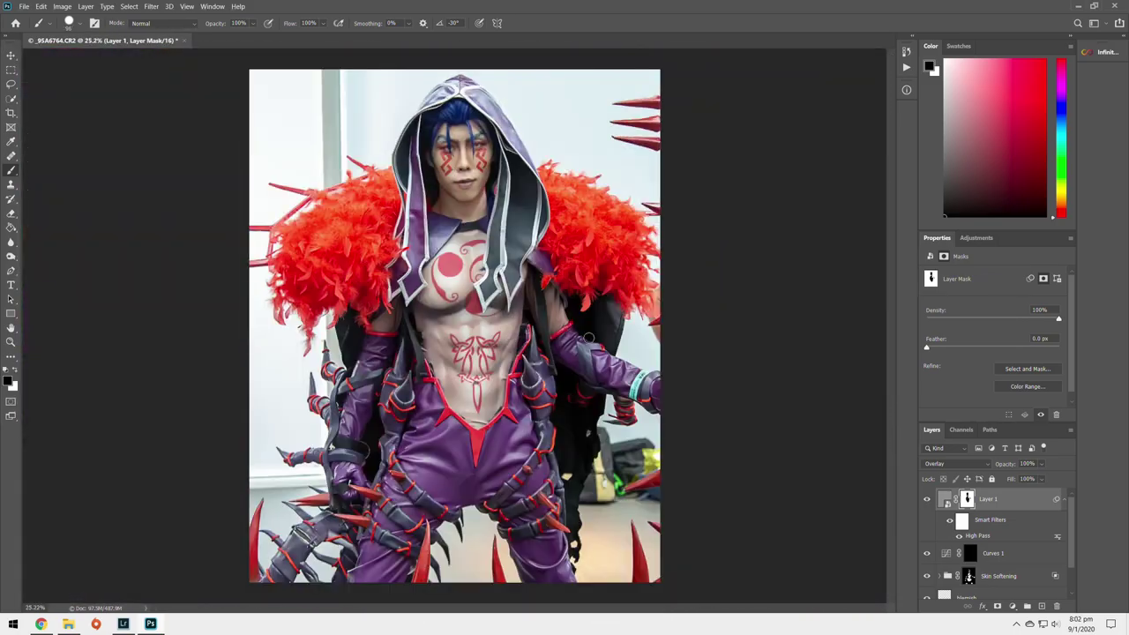
Step: Duplicate the sharpening layer, fill its mask, and revisit the High Pass filter settings
key("ctrl+j")
key("i")
key("shift+F5")
double_click(981, 534)
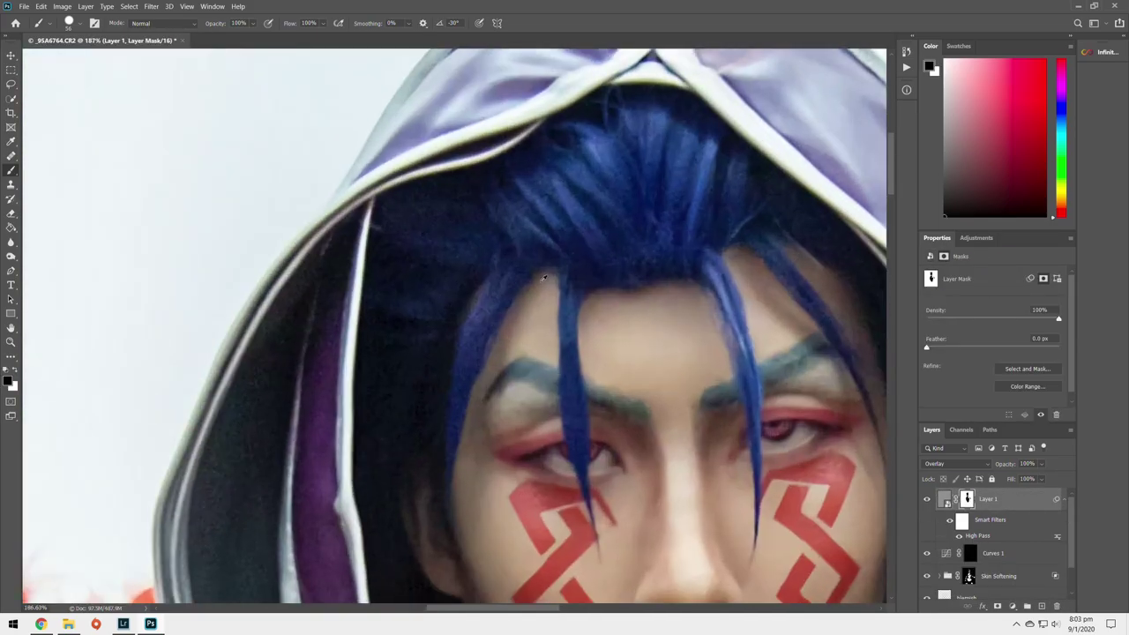
scroll(568, 306, "up", 5)
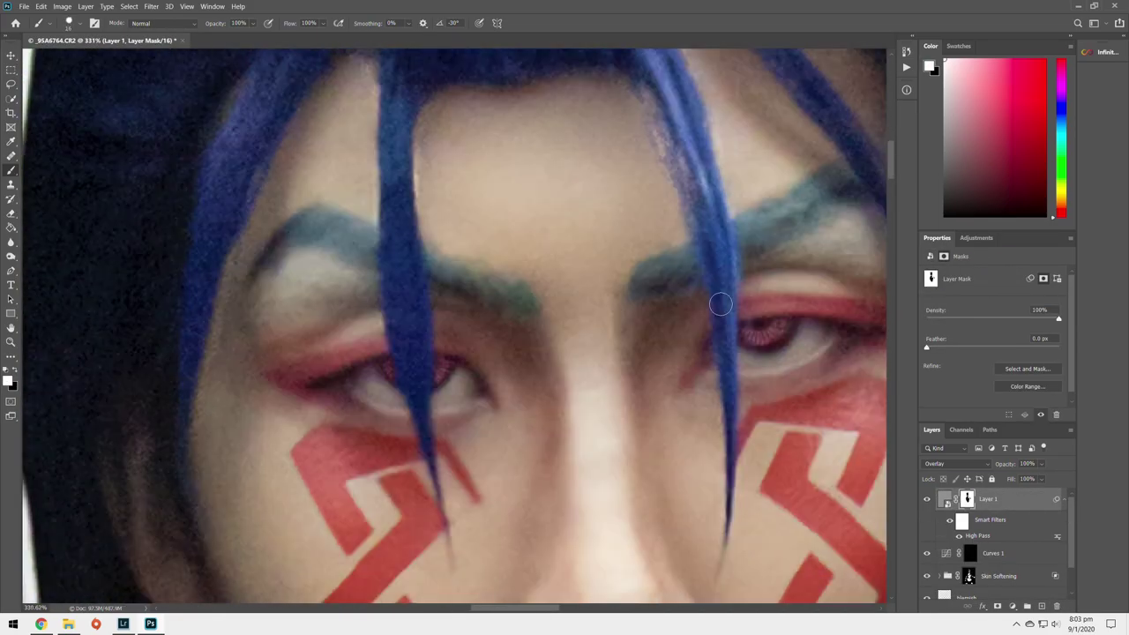
scroll(740, 381, "down", 3)
scroll(706, 441, "down", 5)
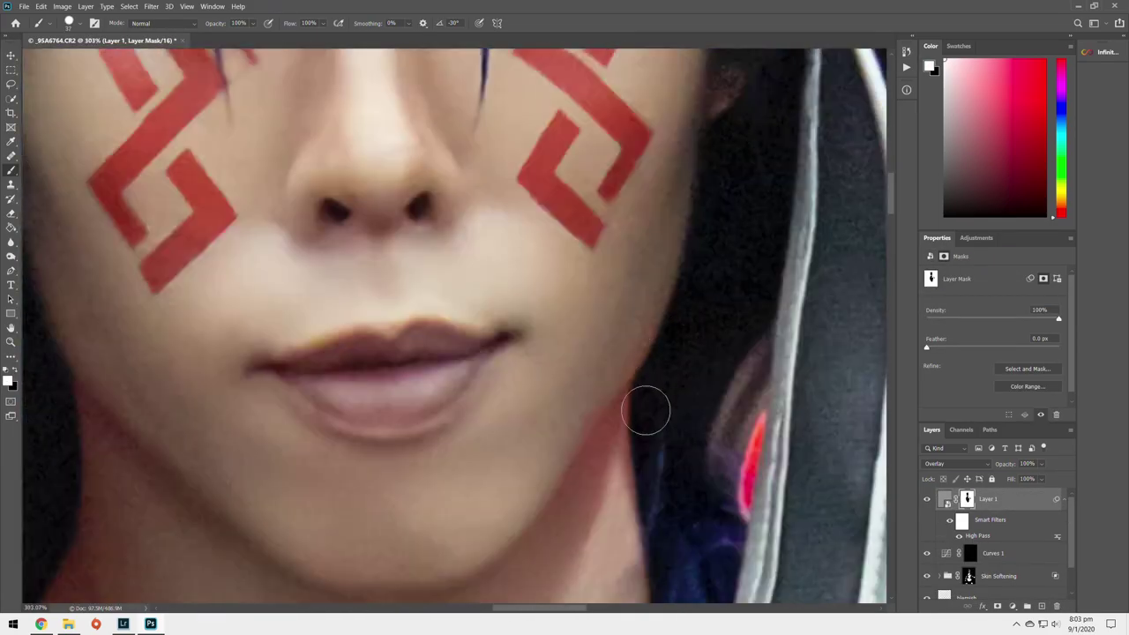
scroll(651, 409, "down", 4)
scroll(537, 516, "down", 3)
scroll(437, 457, "down", 3)
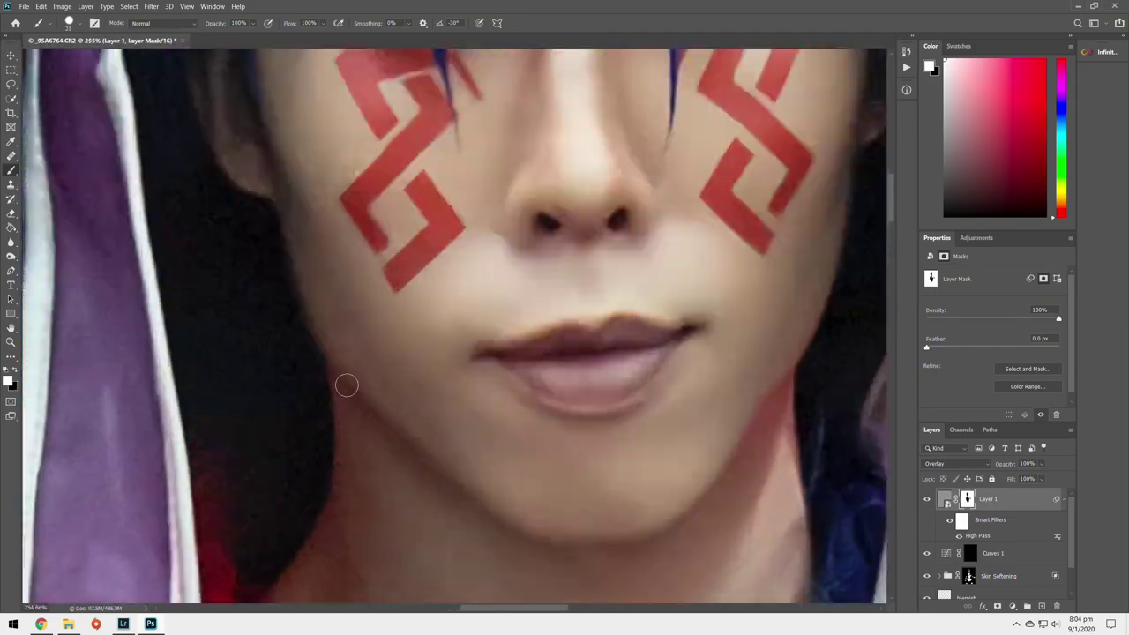
scroll(345, 382, "down", 6)
scroll(385, 478, "up", 2)
scroll(441, 353, "up", 6)
scroll(441, 353, "down", 7)
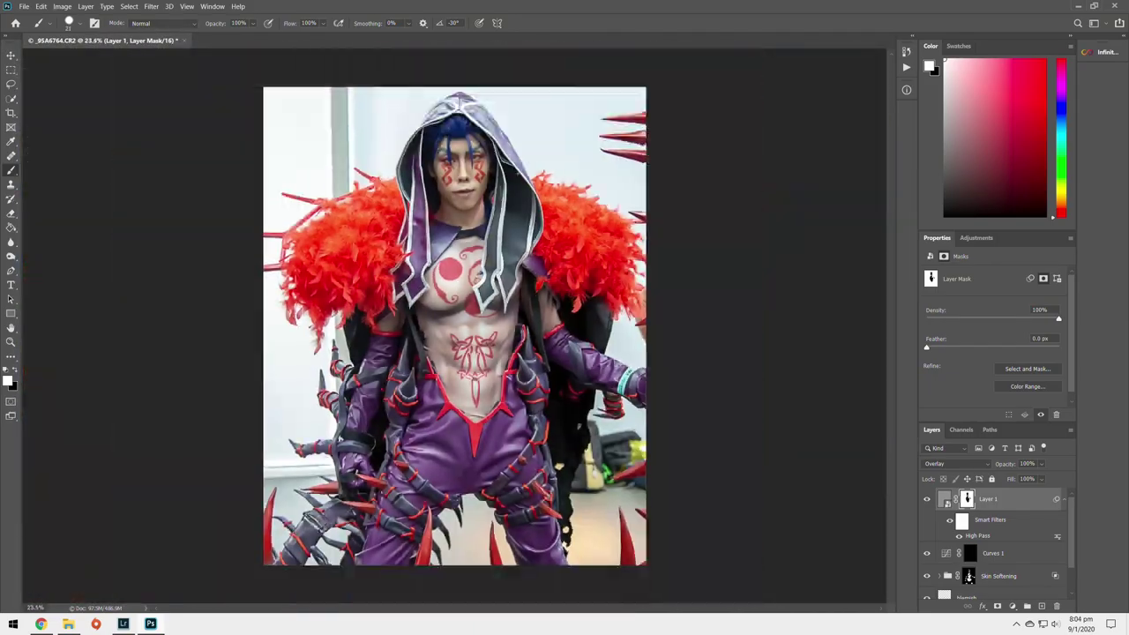
scroll(459, 282, "up", 2)
scroll(465, 270, "up", 4)
scroll(465, 271, "up", 4)
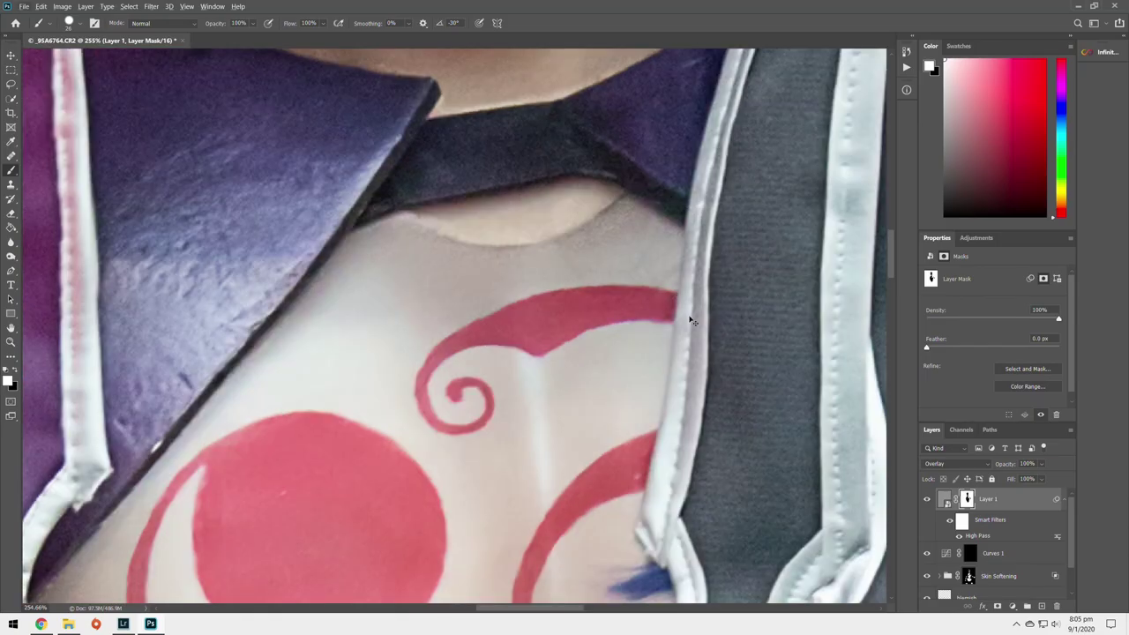
scroll(553, 490, "down", 1)
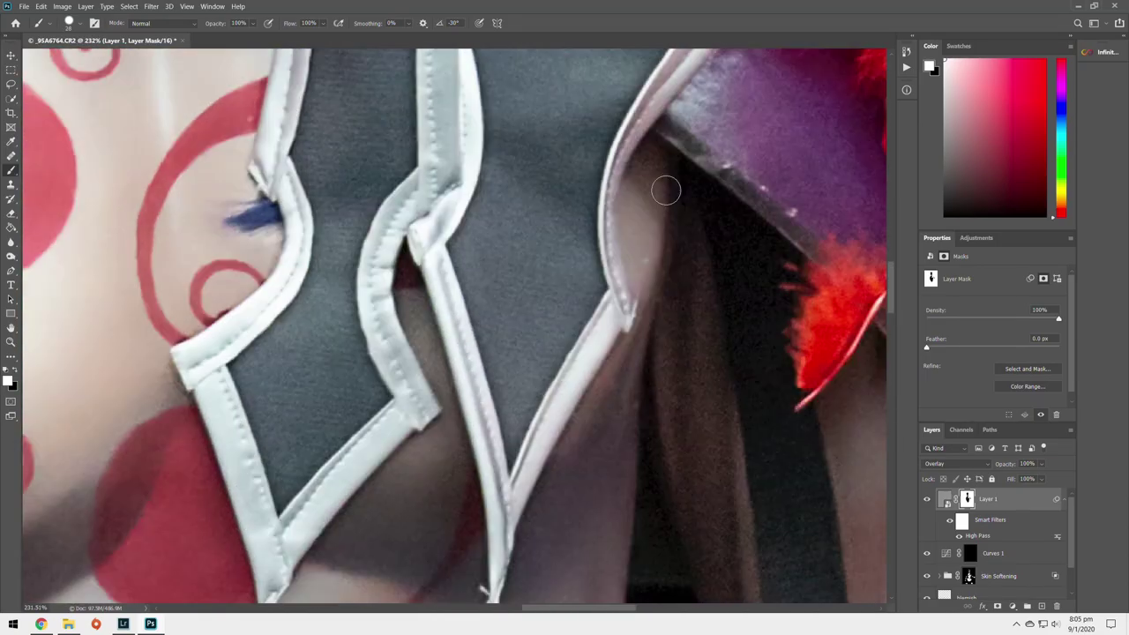
scroll(667, 190, "down", 3)
scroll(479, 239, "down", 3)
scroll(362, 559, "down", 2)
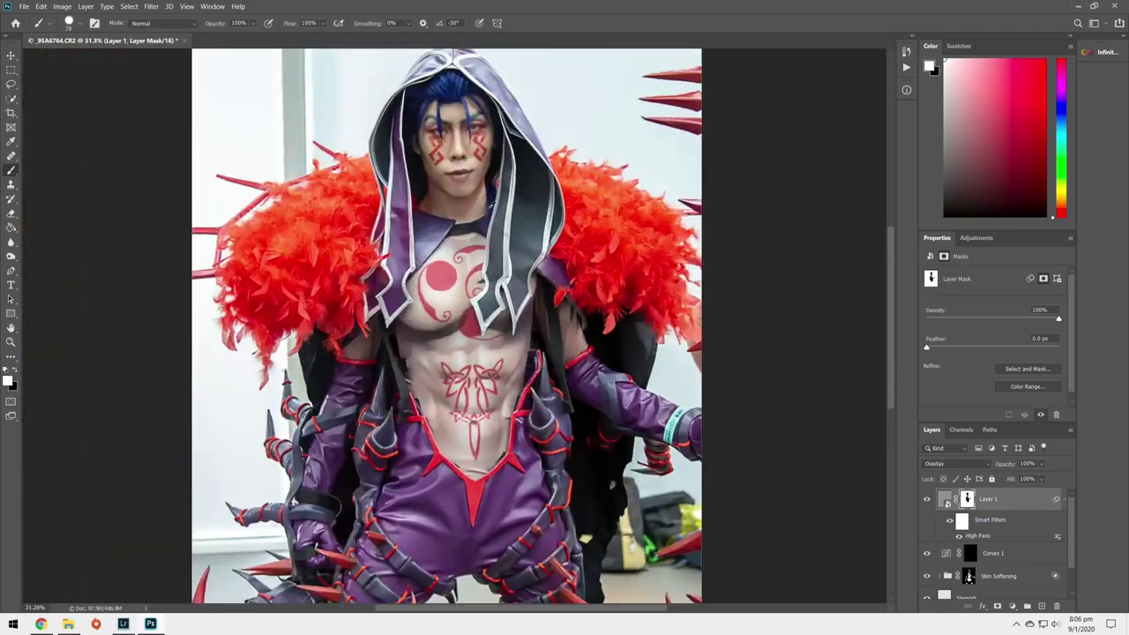
Step: Paint white on the duplicated layer's black mask over the red cheek markings and chest tattoos
scroll(232, 223, "up", 5)
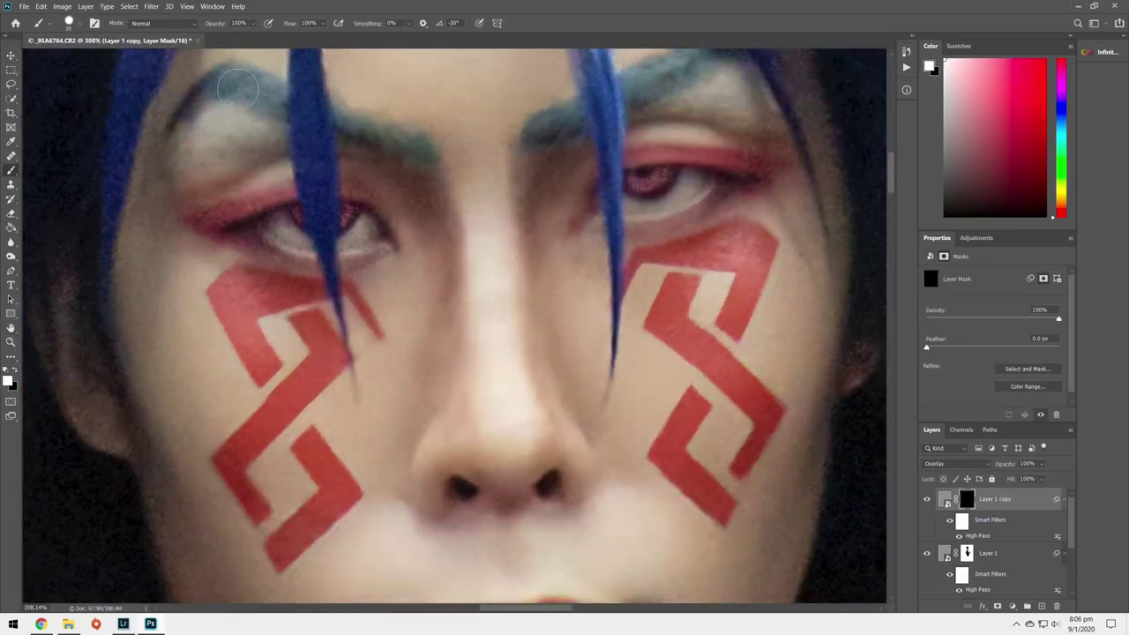
scroll(675, 271, "up", 2)
scroll(675, 271, "right", 1)
scroll(585, 439, "down", 3)
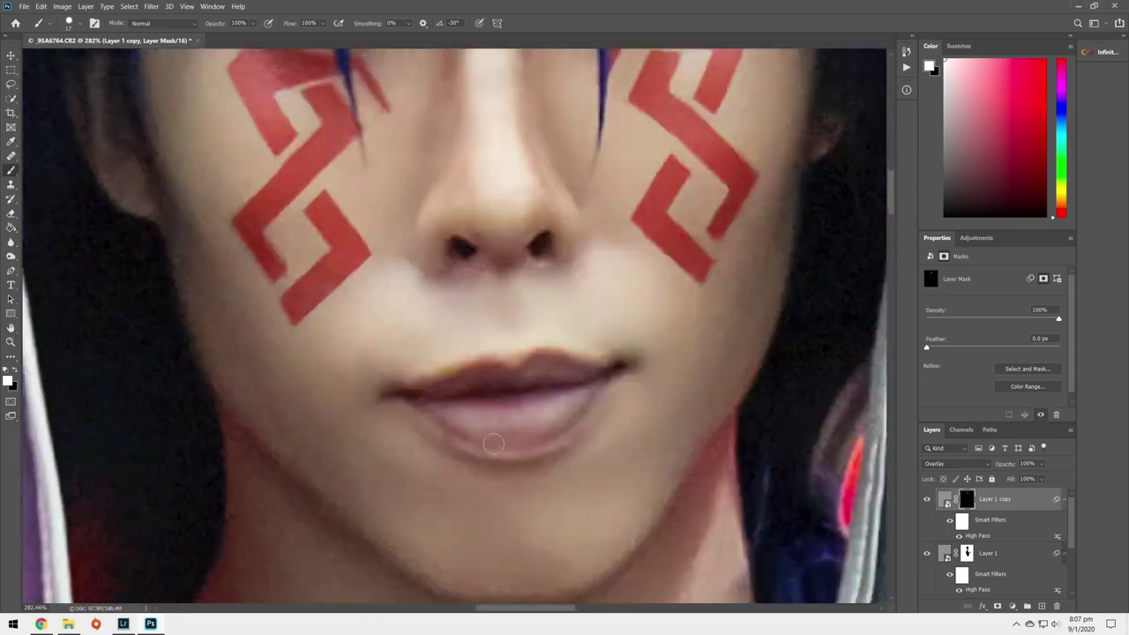
scroll(605, 379, "up", 3)
scroll(565, 335, "up", 4)
scroll(539, 314, "up", 1)
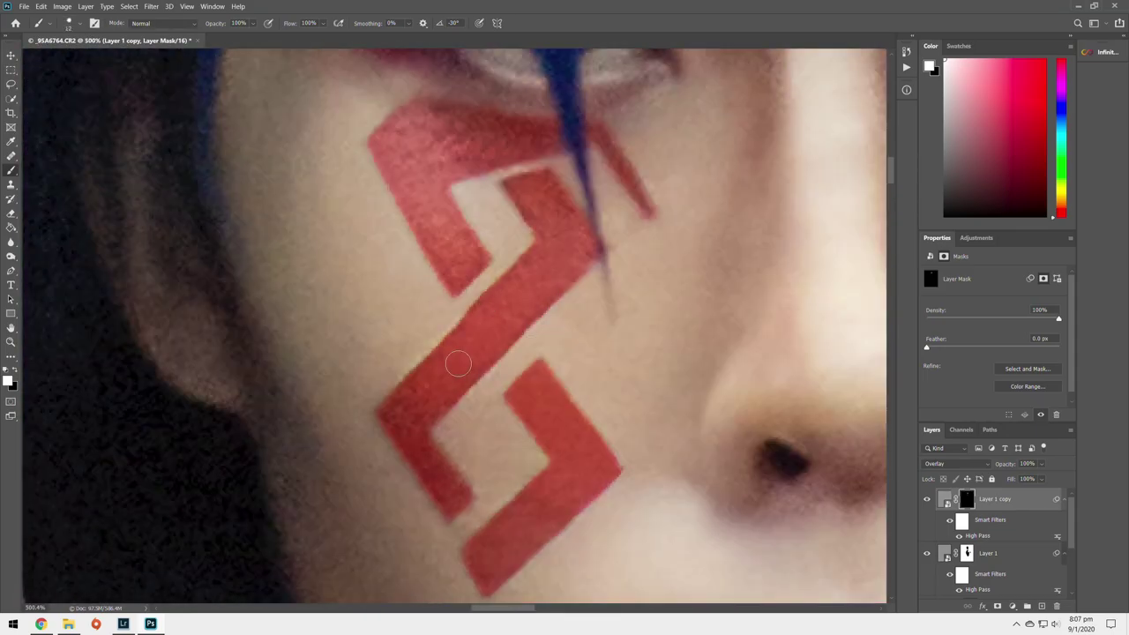
scroll(458, 364, "down", 1)
scroll(424, 271, "up", 3)
scroll(585, 371, "down", 4)
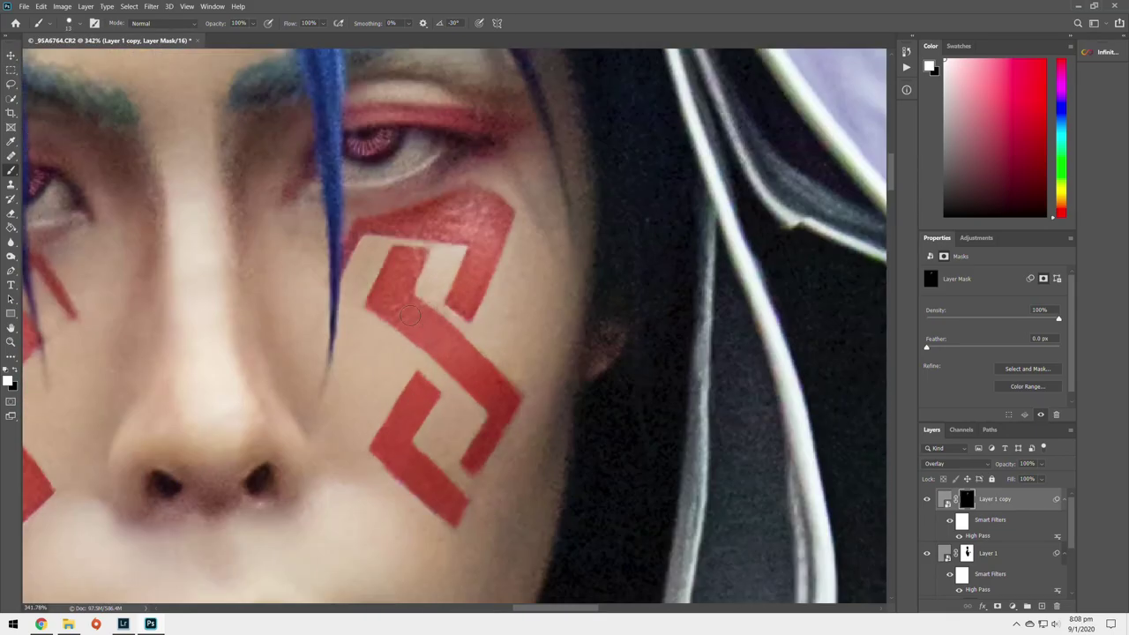
scroll(530, 397, "down", 2)
scroll(474, 429, "down", 3)
scroll(465, 256, "up", 1)
scroll(557, 213, "up", 5)
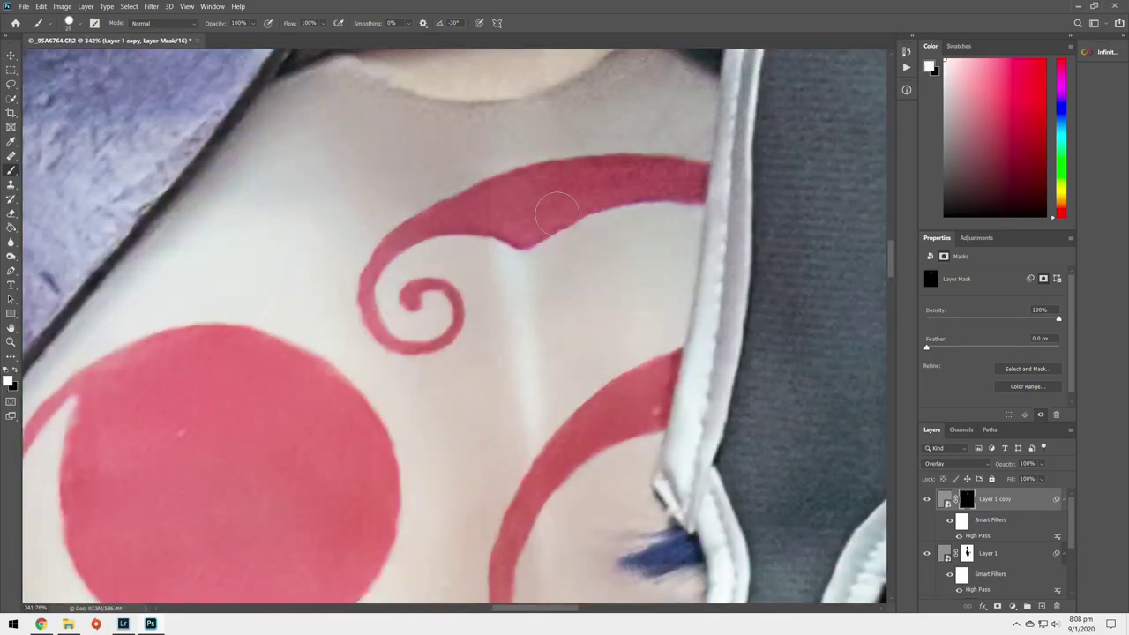
scroll(410, 299, "down", 2)
scroll(232, 394, "down", 3)
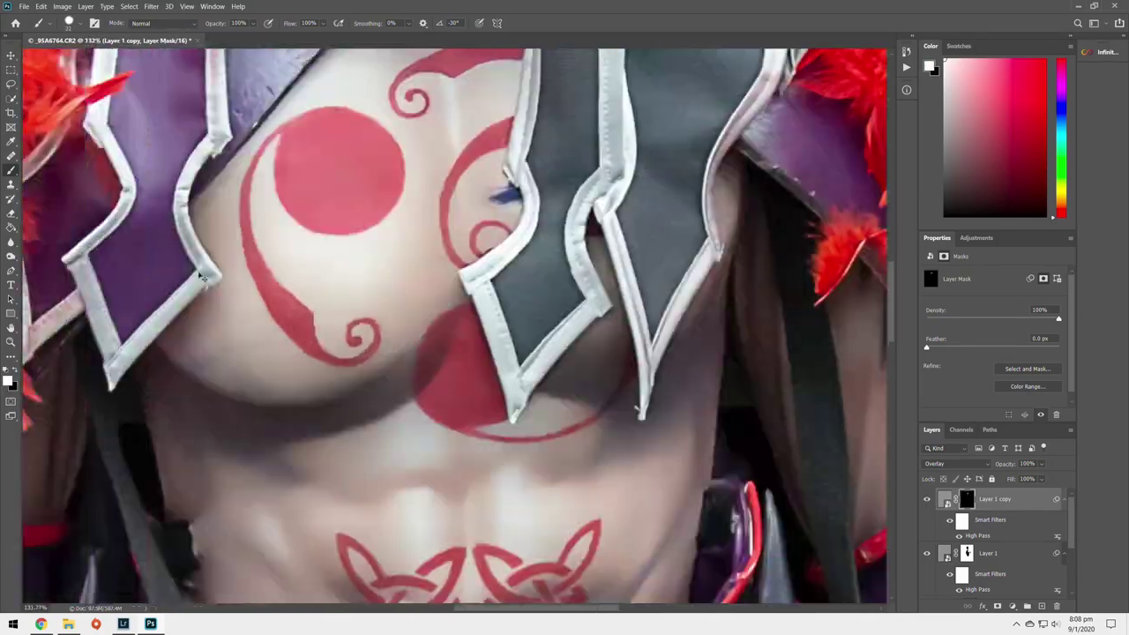
scroll(353, 309, "up", 4)
scroll(441, 265, "down", 2)
scroll(509, 236, "up", 2)
scroll(508, 237, "down", 1)
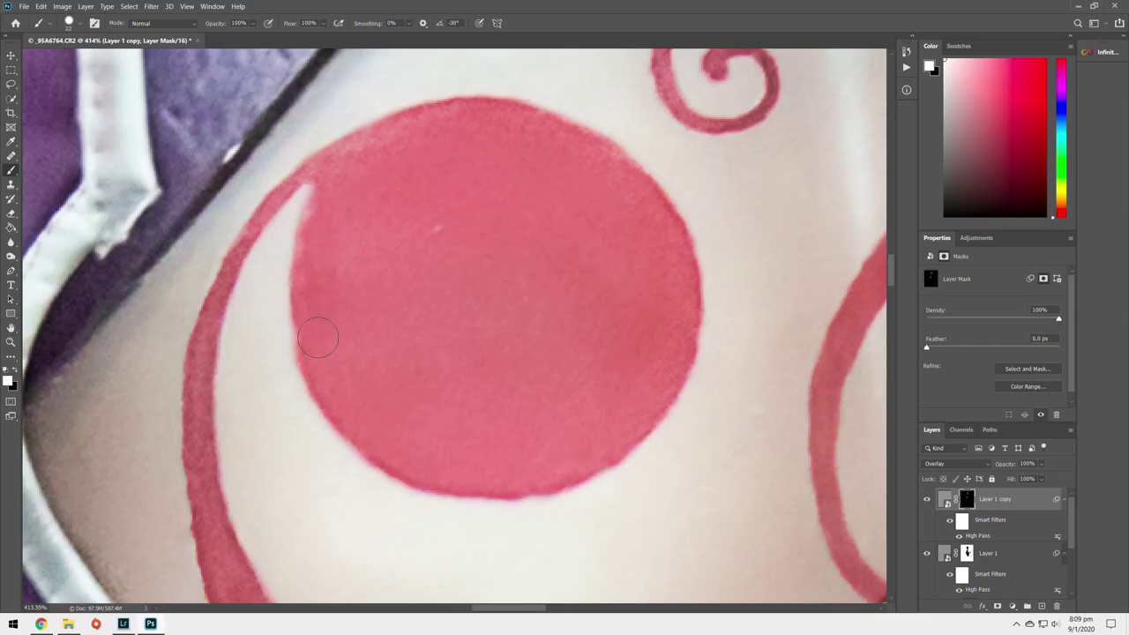
scroll(503, 221, "down", 3)
scroll(509, 208, "up", 5)
scroll(343, 330, "down", 2)
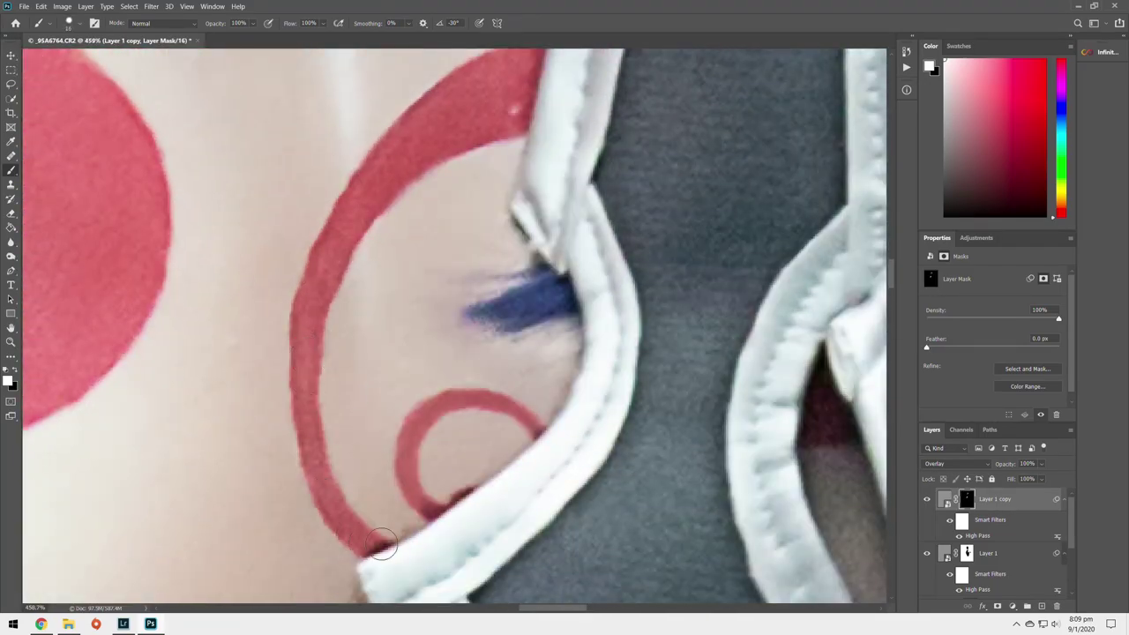
scroll(652, 432, "down", 1)
scroll(266, 329, "down", 2)
scroll(347, 397, "up", 3)
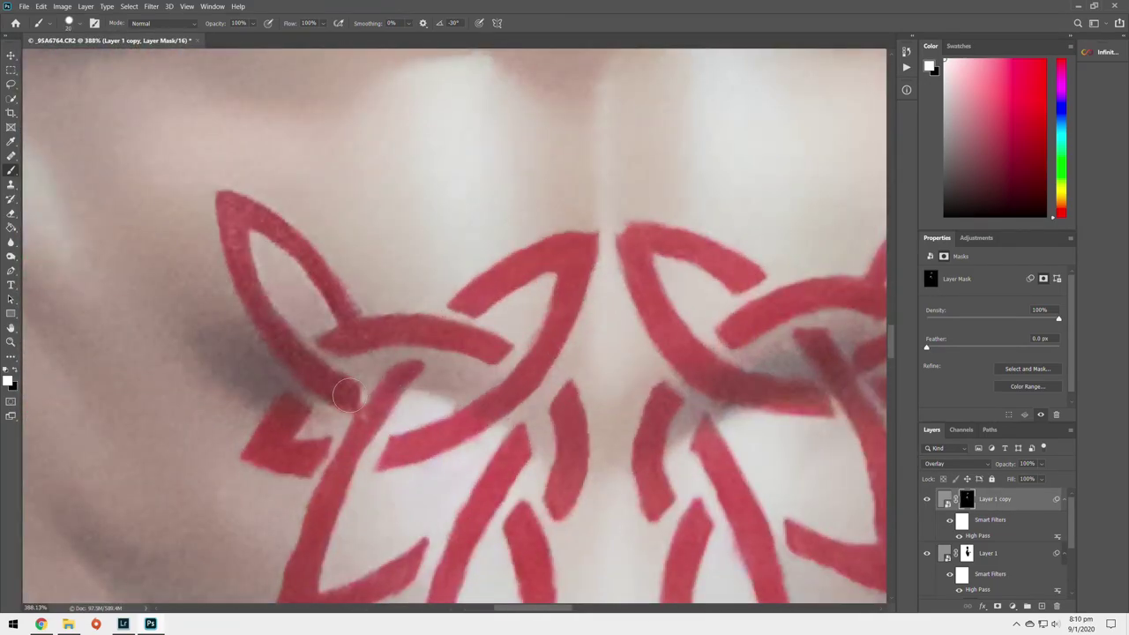
scroll(410, 379, "down", 2)
scroll(504, 361, "up", 3)
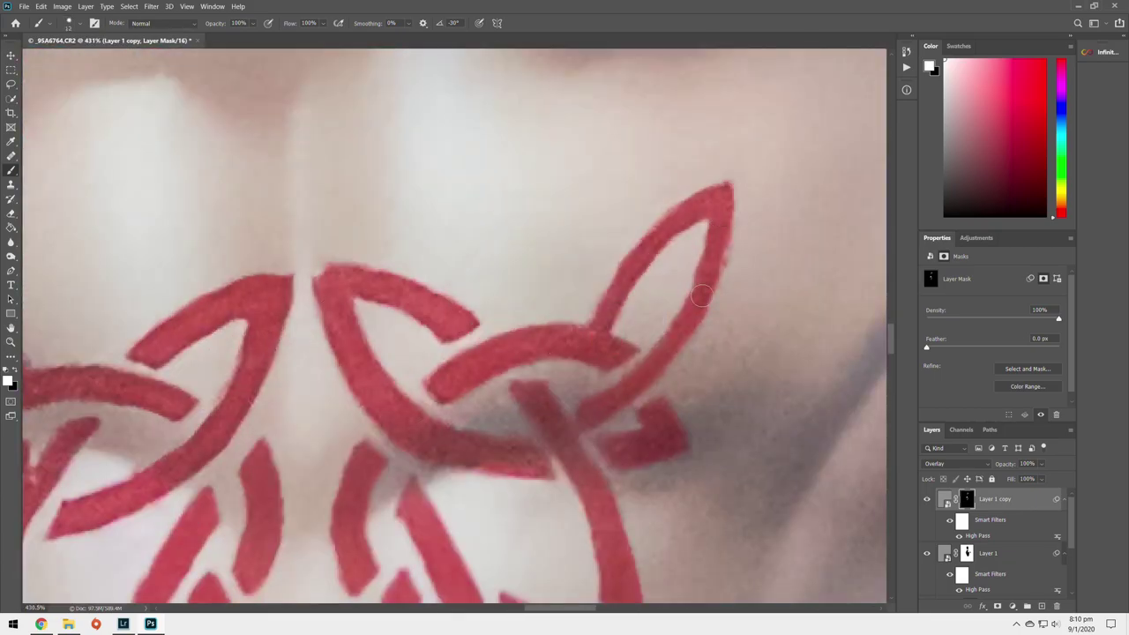
scroll(537, 402, "down", 1)
scroll(635, 517, "down", 1)
scroll(366, 352, "up", 3)
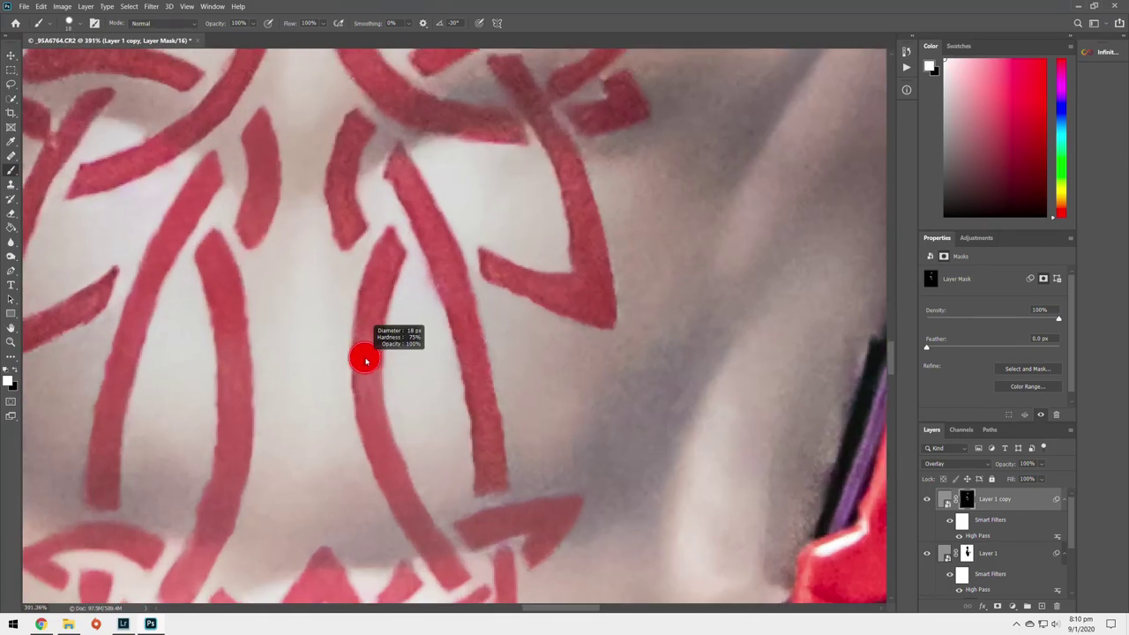
scroll(334, 437, "down", 1)
scroll(253, 536, "up", 1)
scroll(291, 476, "up", 1)
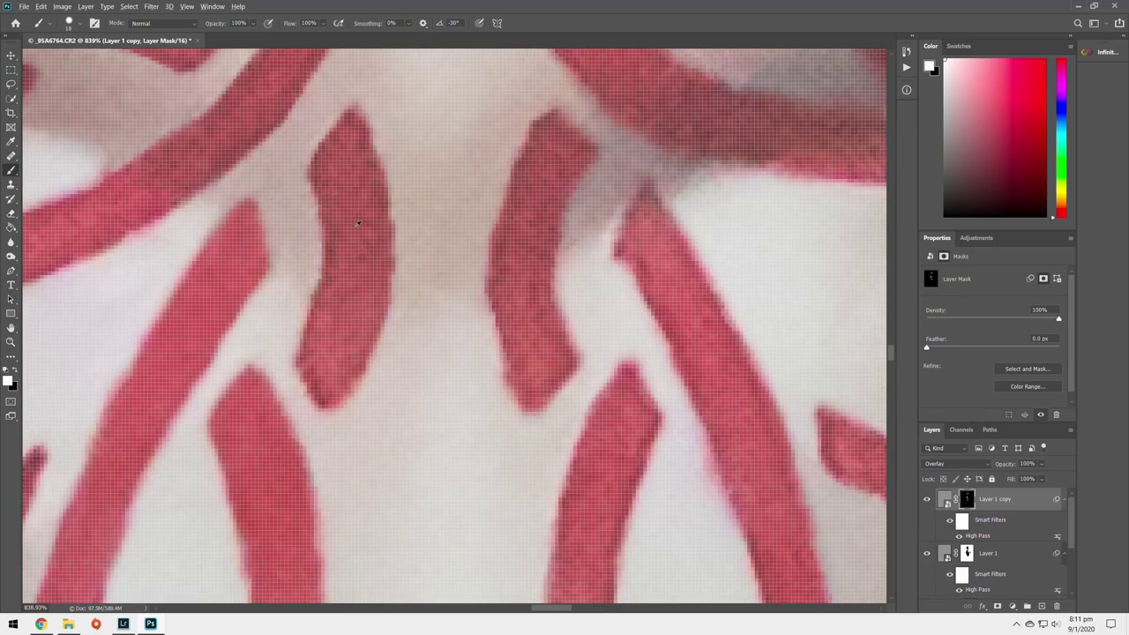
scroll(329, 426, "up", 1)
scroll(329, 426, "down", 1)
scroll(328, 353, "up", 1)
scroll(441, 423, "down", 1)
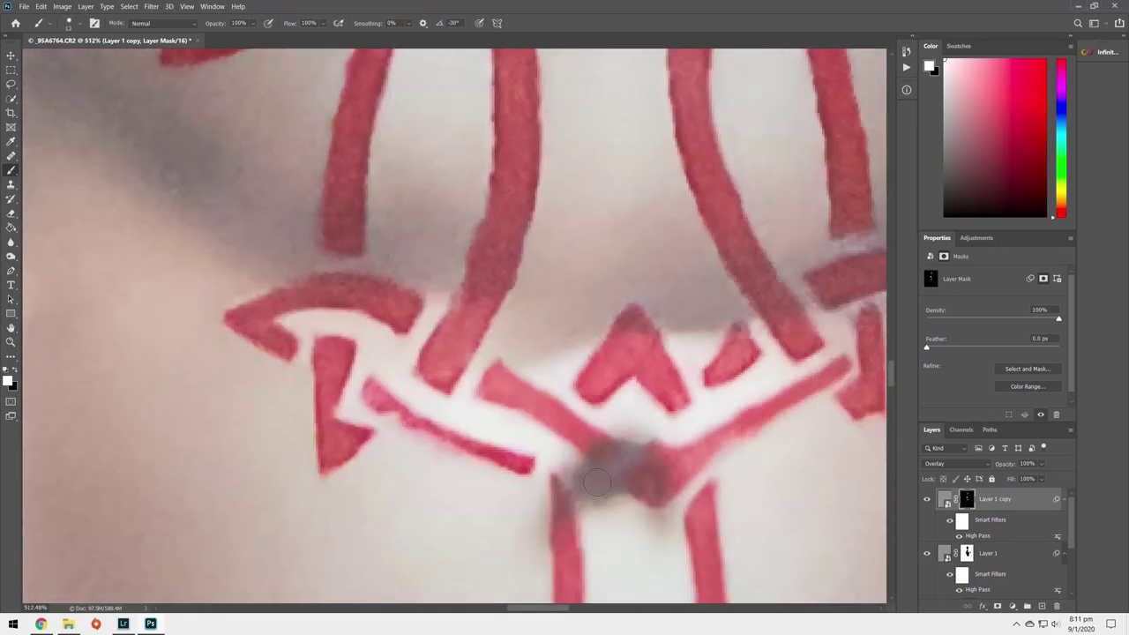
scroll(614, 477, "up", 1)
scroll(614, 478, "down", 5)
scroll(547, 397, "down", 3)
scroll(485, 292, "down", 1)
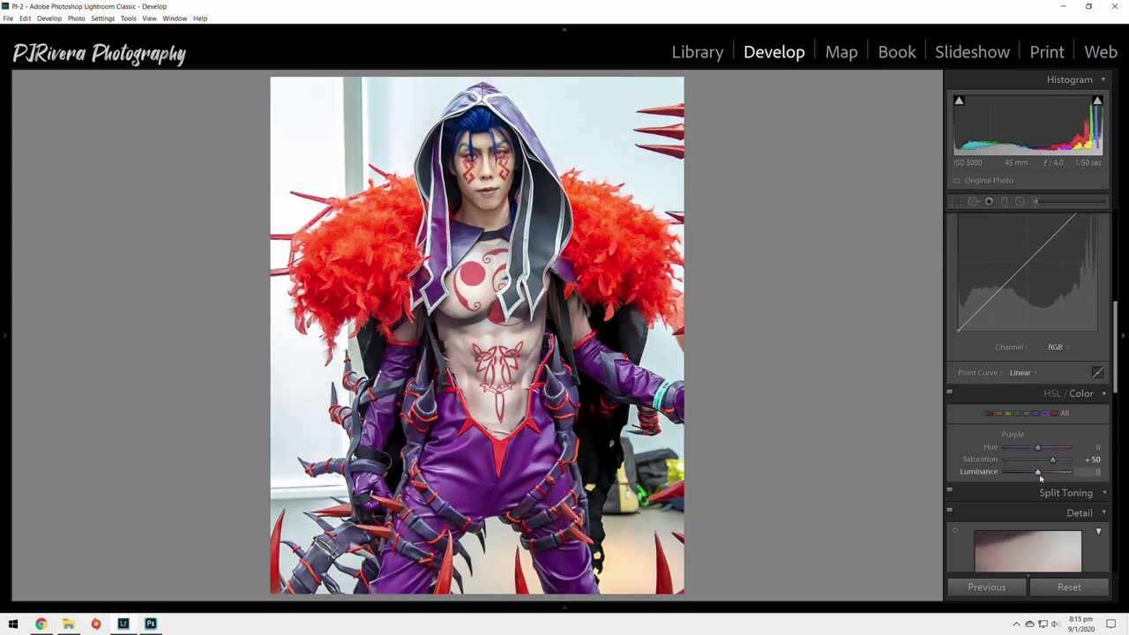
Step: Raise an upper point on the Tone Curve to lift the highlights slightly
scroll(1036, 472, "down", 4)
scroll(1036, 485, "down", 2)
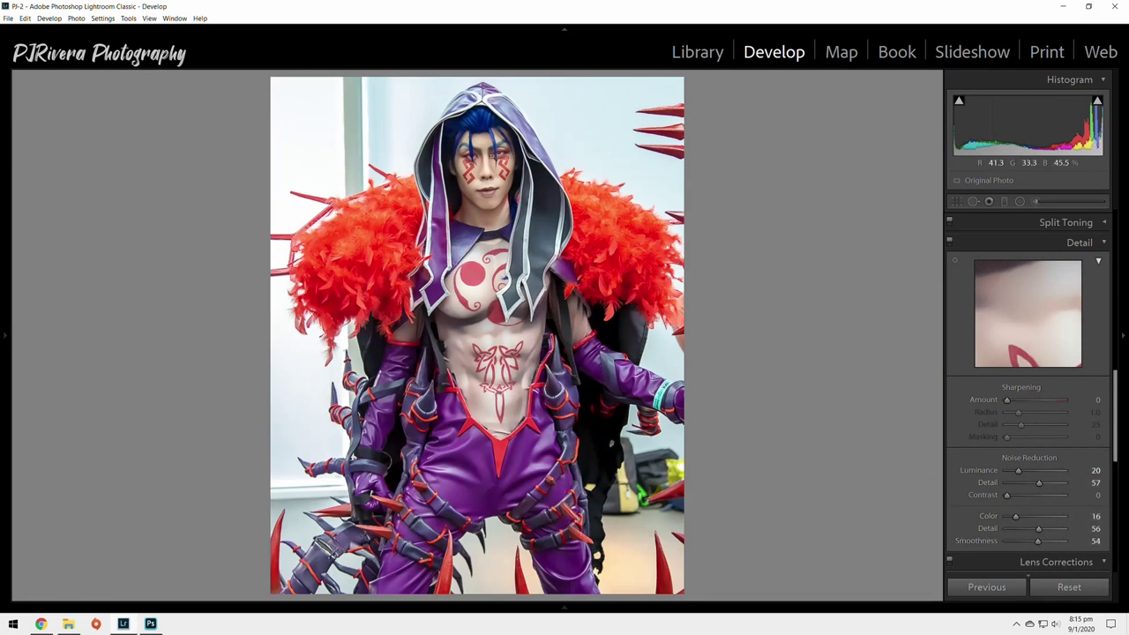
scroll(1037, 490, "up", 6)
left_click_drag(1068, 403, 1068, 391)
Step: Send the photo to Adobe Photoshop via Edit In > Edit in Adobe Photoshop
scroll(1036, 406, "up", 4)
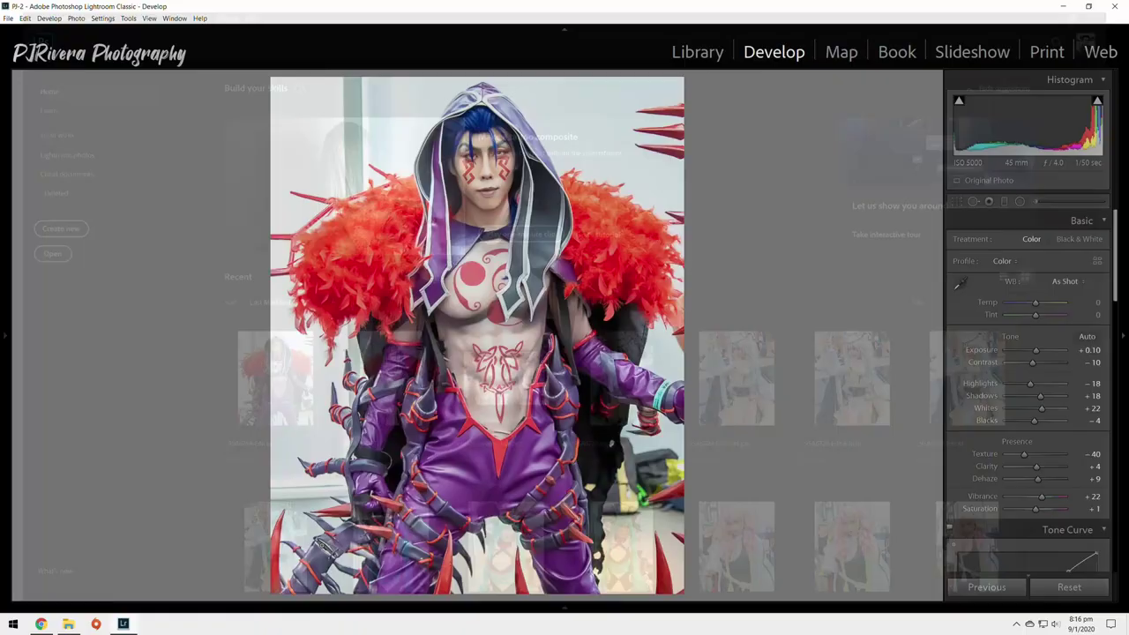
right_click(517, 291)
mouse_move(610, 374)
left_click(714, 372)
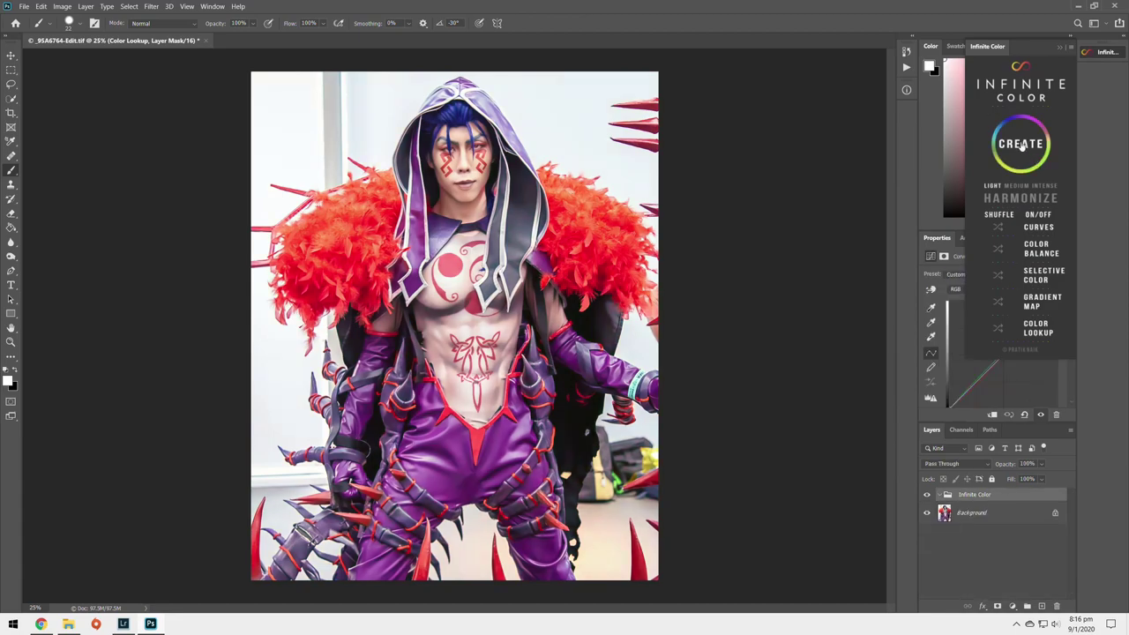
Step: Generate a new Infinite Color grade with the panel's Create button
left_click(1023, 150)
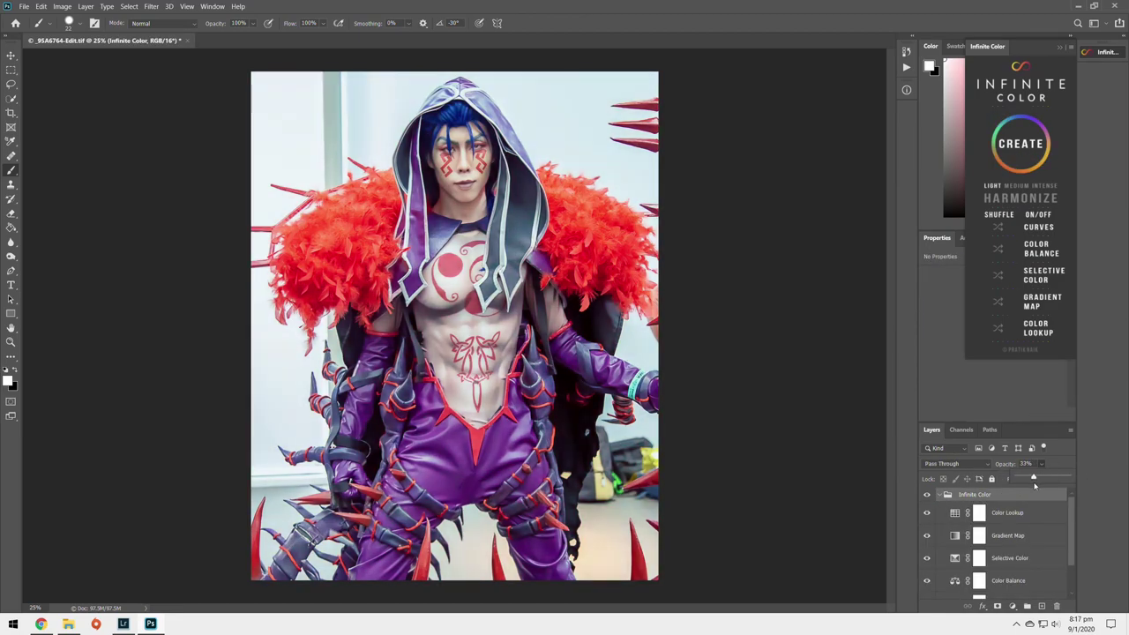